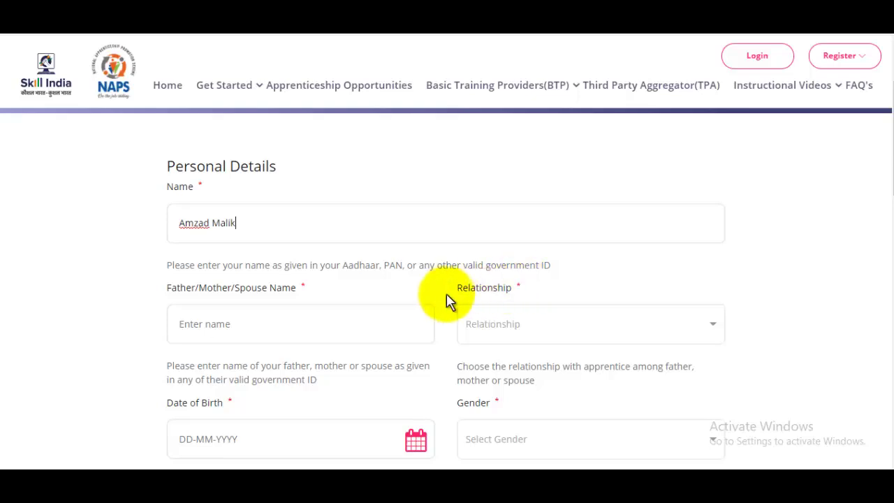
Enter the father's full name in the Father/Mother/Spouse Name field and set the relationship to Father.
scroll(363, 230, down, 2)
click(260, 198)
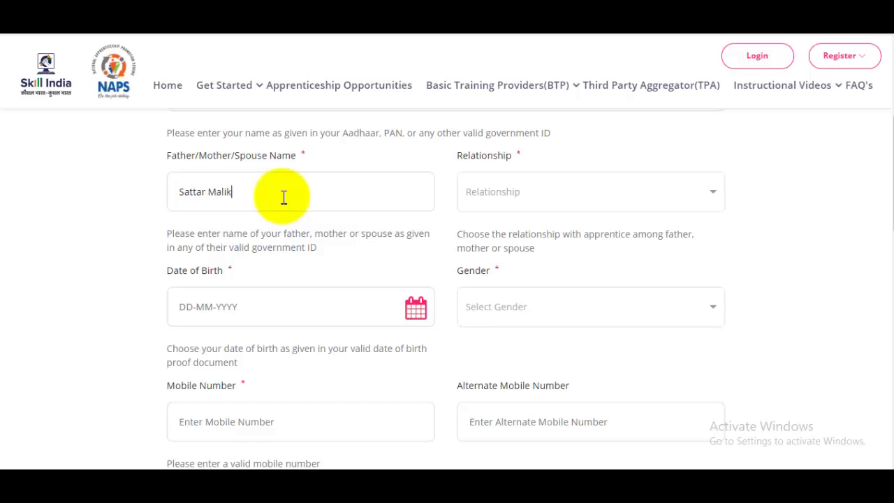
click(538, 200)
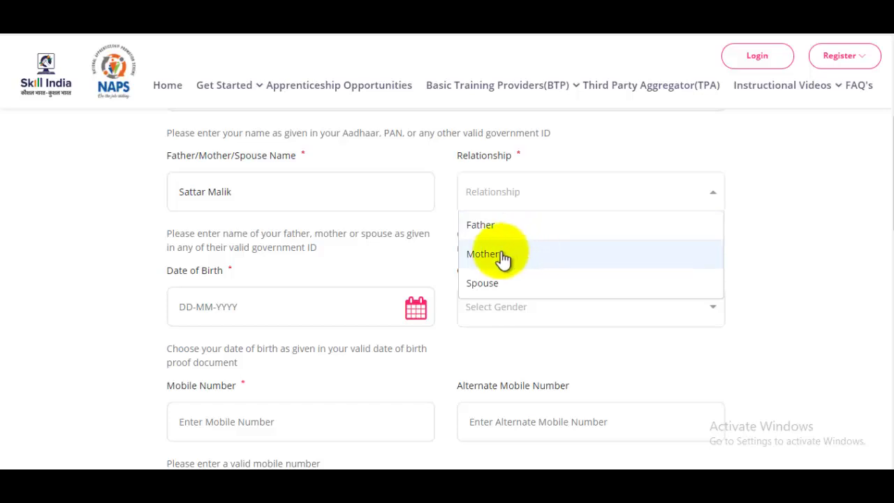
click(506, 225)
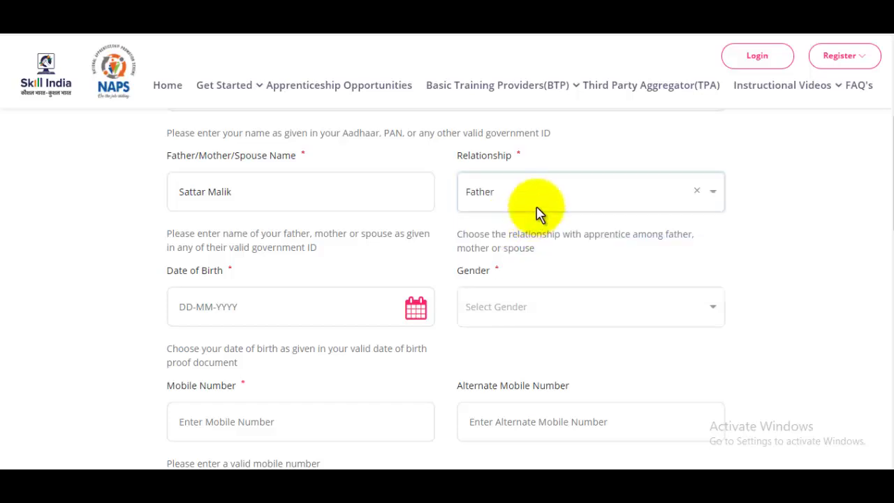
Choose the candidate's date of birth from the calendar and set the gender to Male.
scroll(537, 213, down, 2)
click(418, 240)
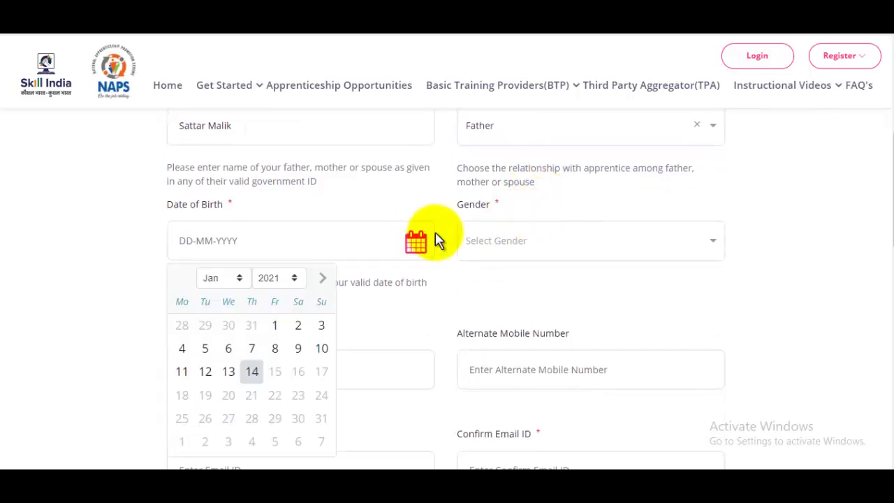
click(282, 279)
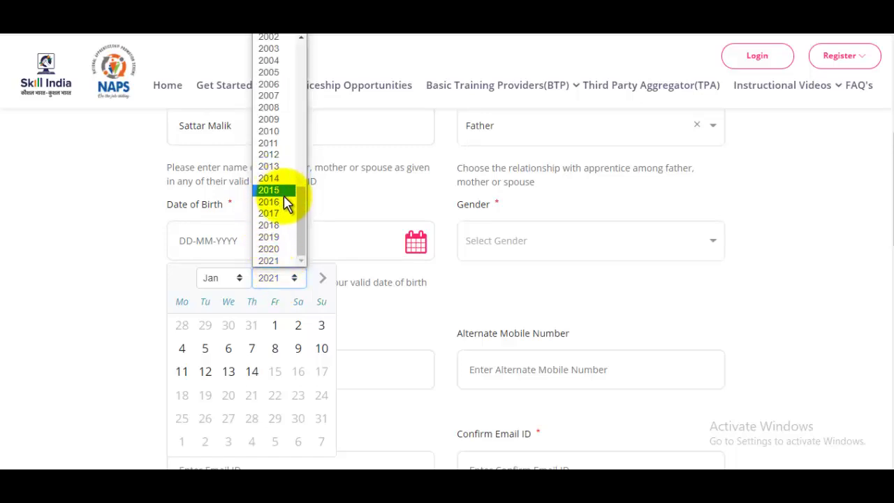
scroll(300, 210, up, 1)
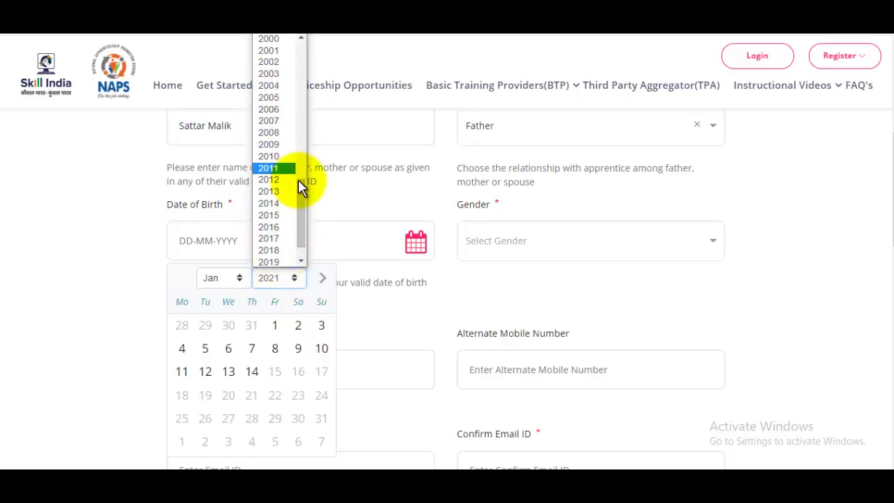
scroll(305, 176, up, 2)
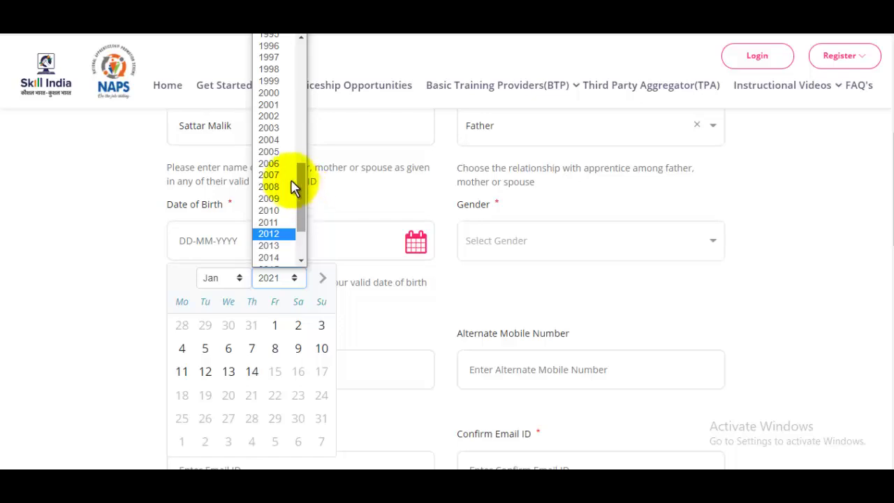
click(271, 58)
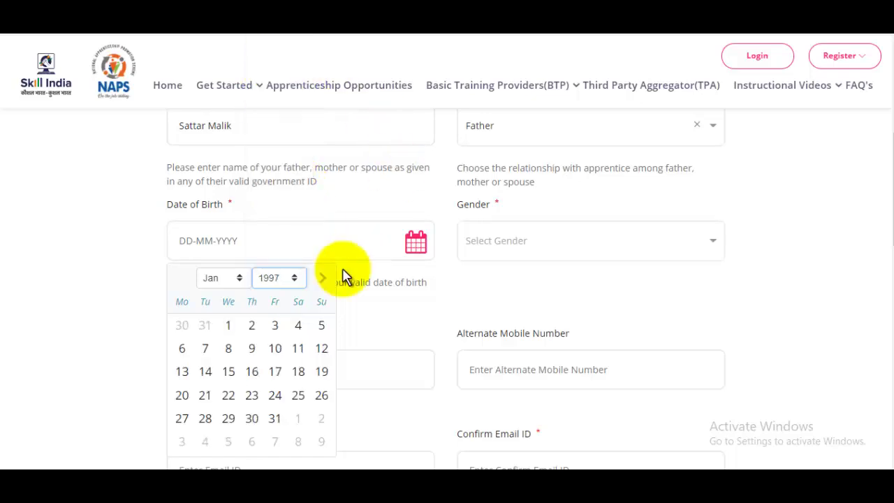
click(222, 277)
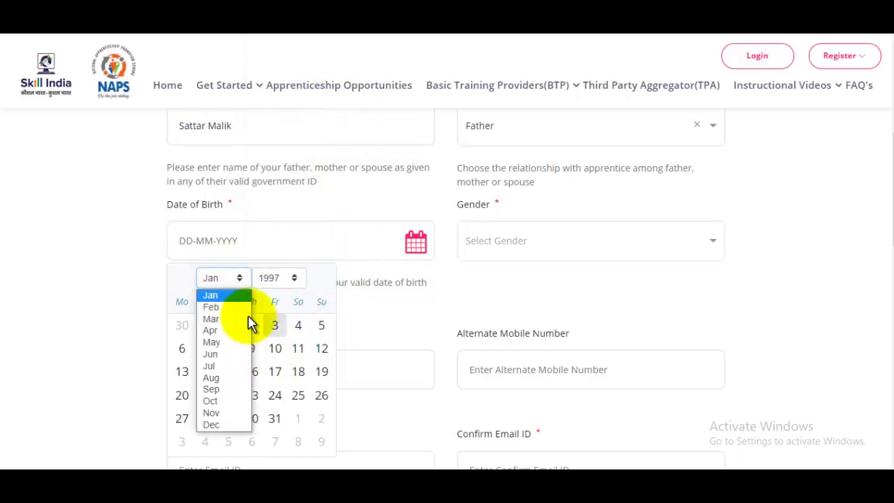
click(217, 345)
click(276, 325)
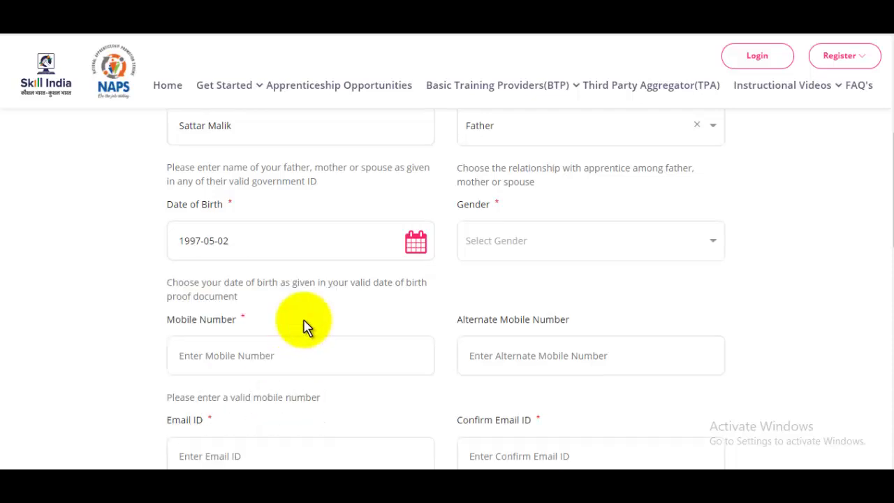
click(547, 256)
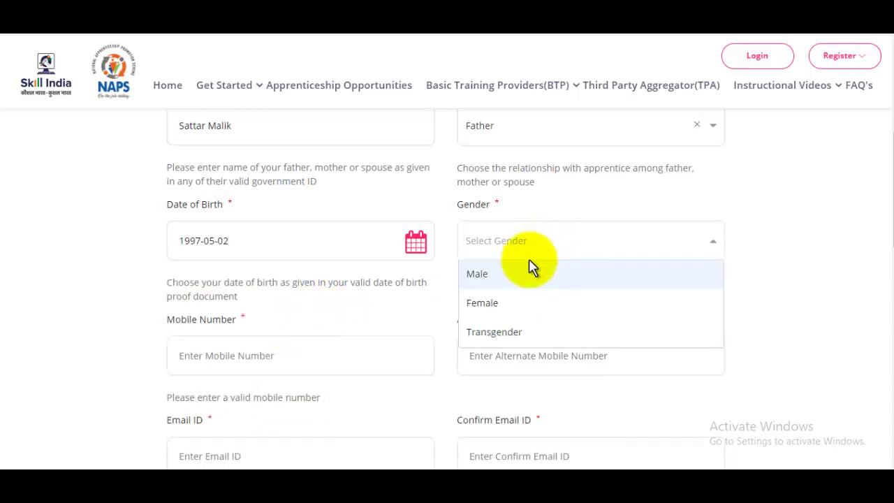
click(494, 272)
Examine the mobile number, email ID and password fields of the registration form.
scroll(613, 273, down, 1)
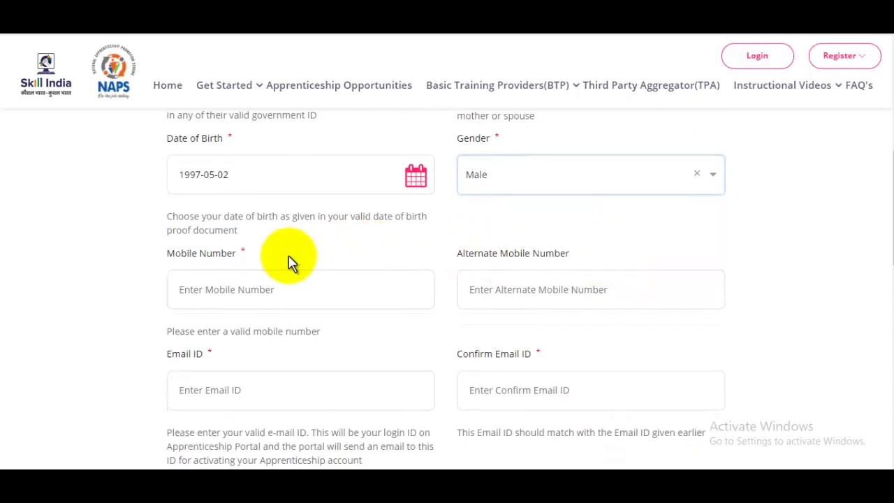
click(262, 278)
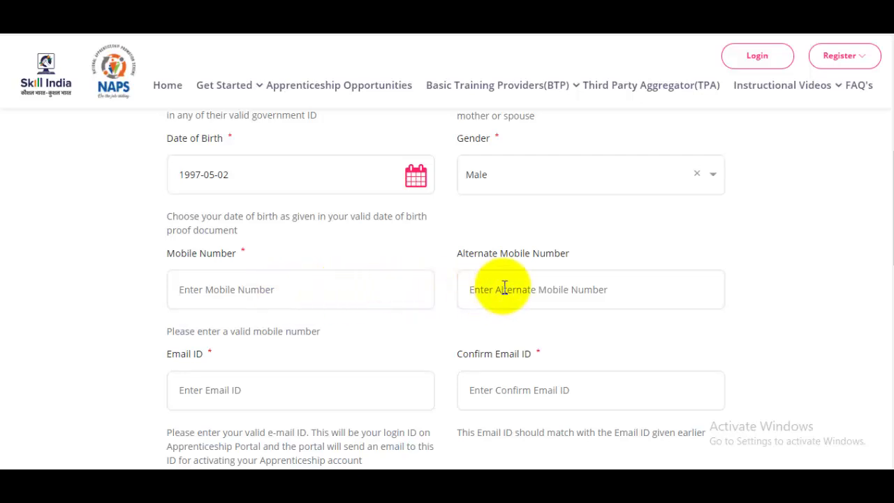
click(545, 289)
scroll(545, 239, down, 3)
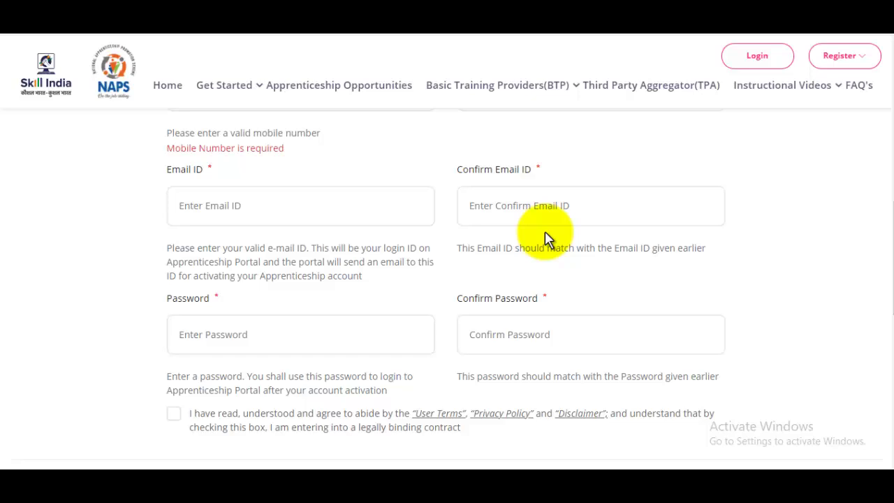
click(253, 206)
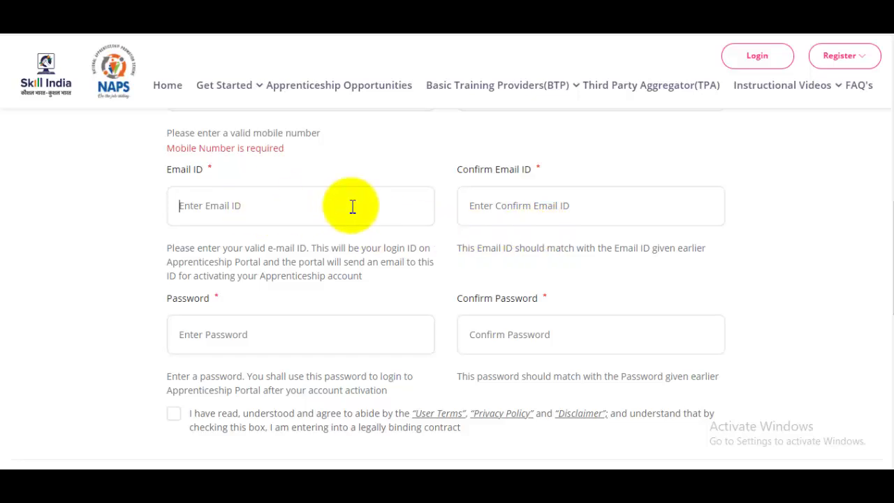
click(487, 204)
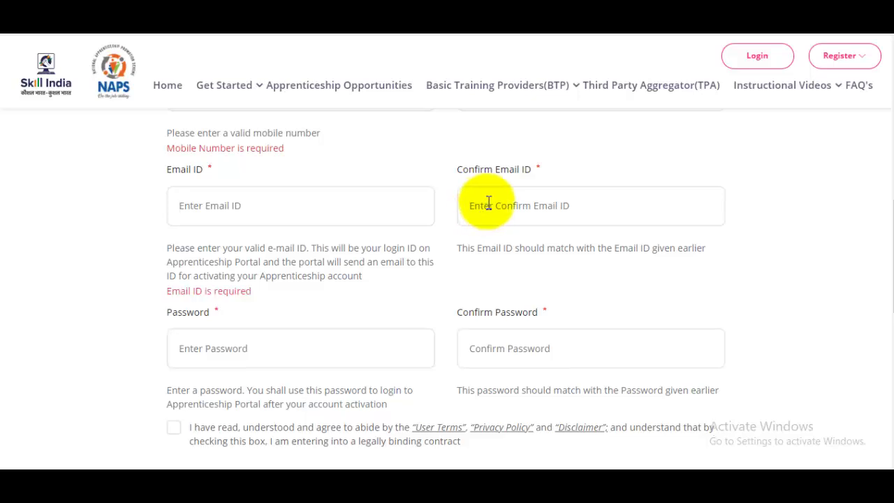
scroll(488, 204, down, 1)
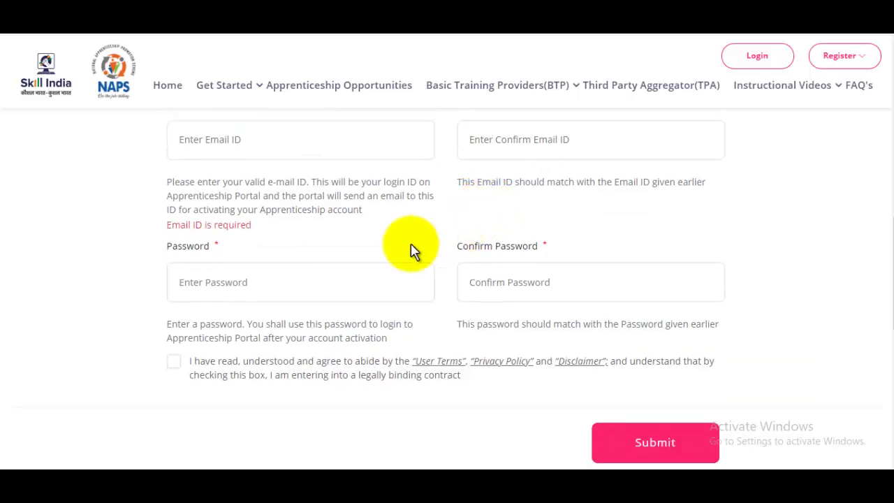
click(248, 284)
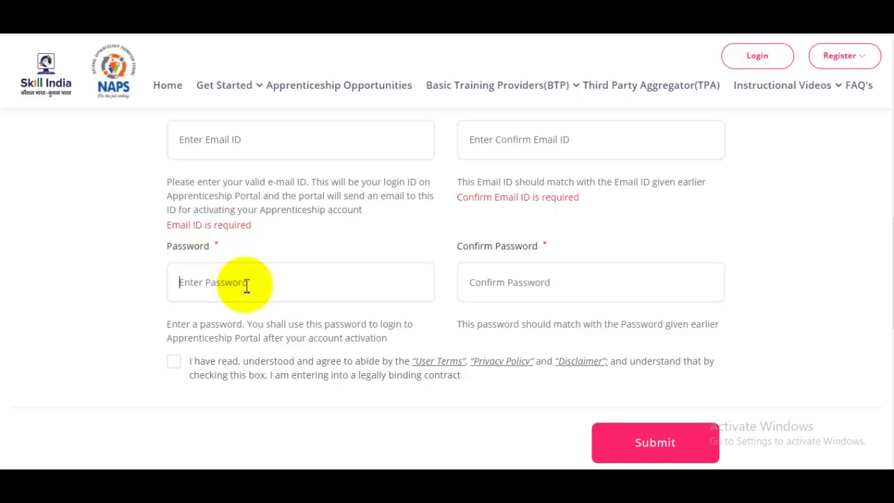
click(536, 283)
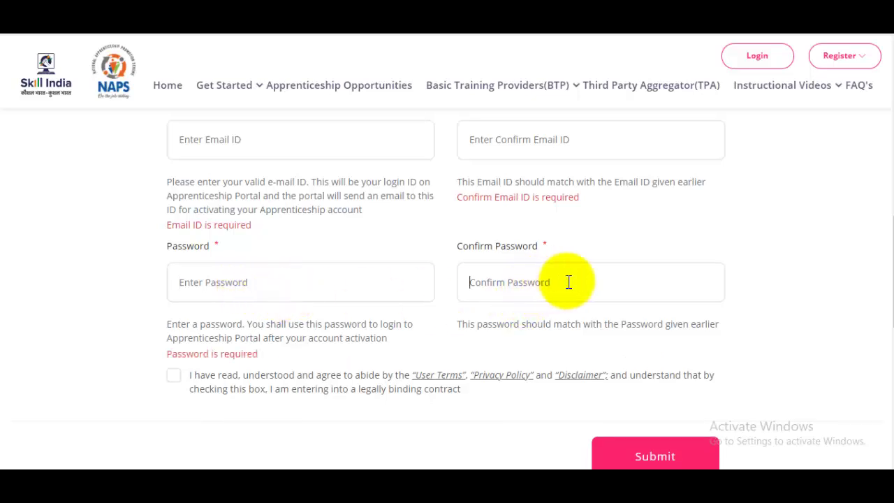
Review the candidate registration form from the personal details down to the password confirmation.
scroll(566, 282, up, 5)
scroll(569, 282, up, 2)
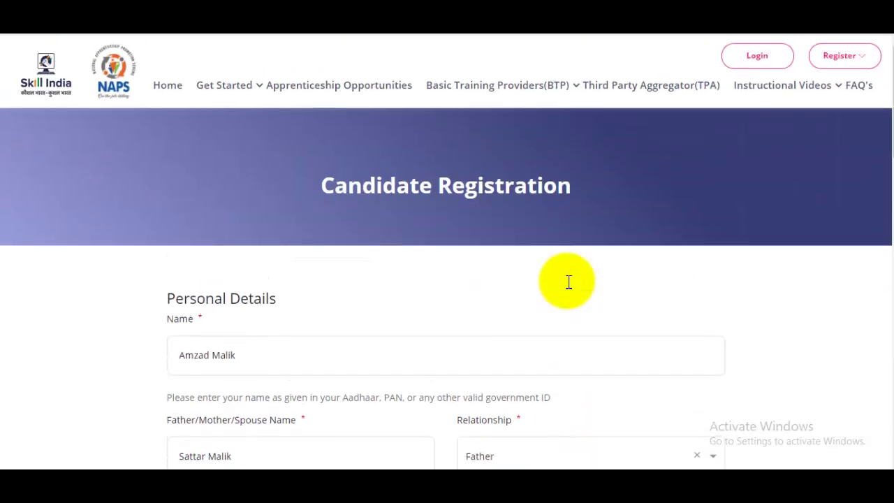
scroll(569, 283, down, 5)
scroll(568, 286, down, 2)
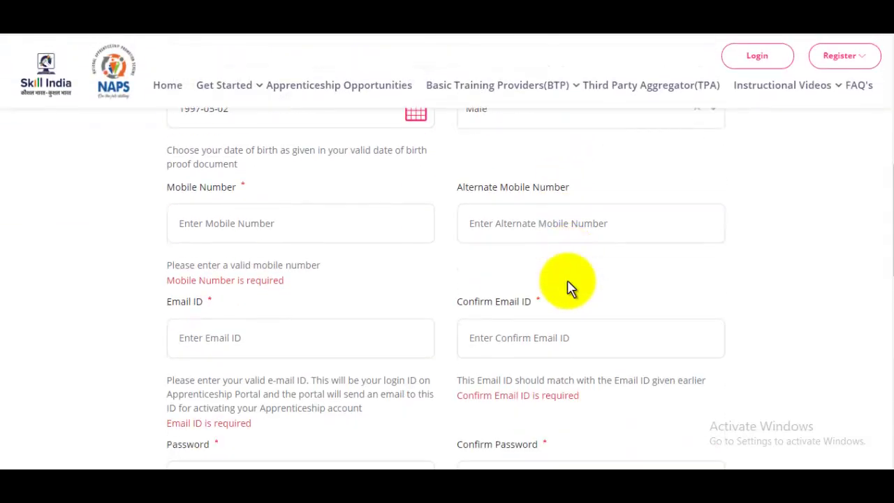
scroll(510, 283, down, 3)
click(508, 281)
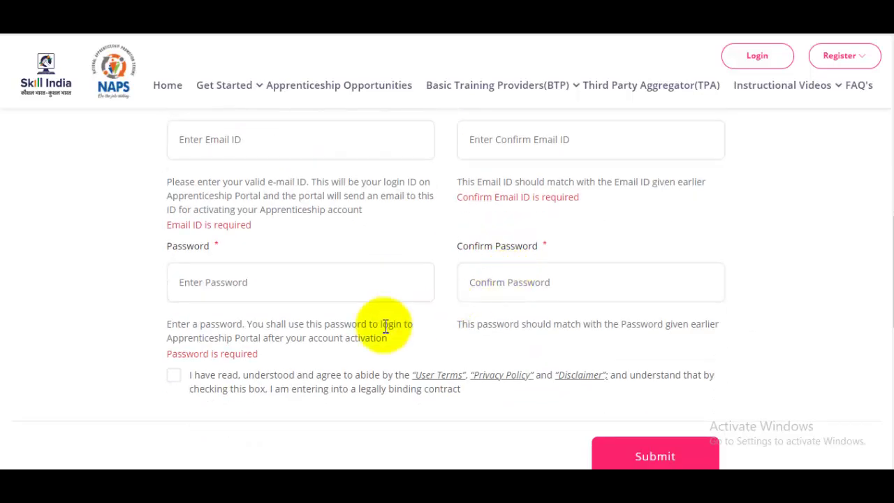
Submit the candidate registration with the terms accepted, and highlight the issued registration number.
click(189, 380)
scroll(608, 353, down, 3)
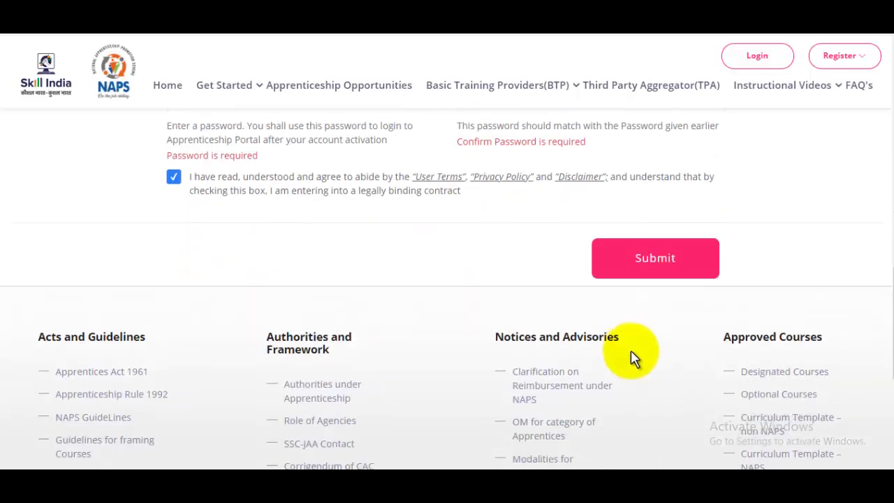
click(671, 277)
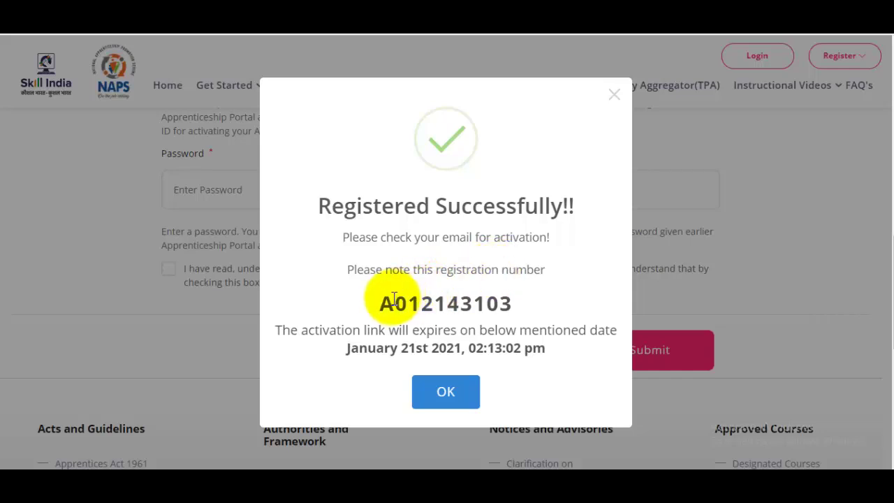
drag(379, 303, 511, 295)
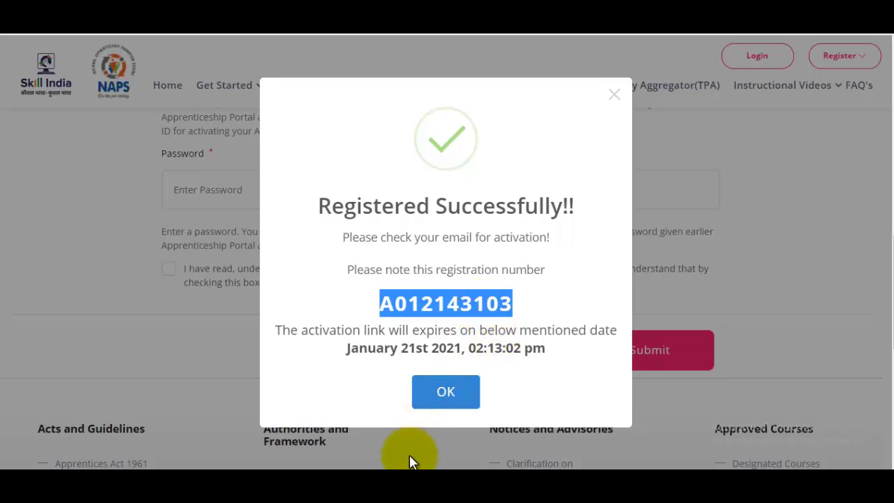
Switch to Gmail and activate the account from the "User Verification" email sent by Apprenticeship India.
click(384, 470)
click(440, 433)
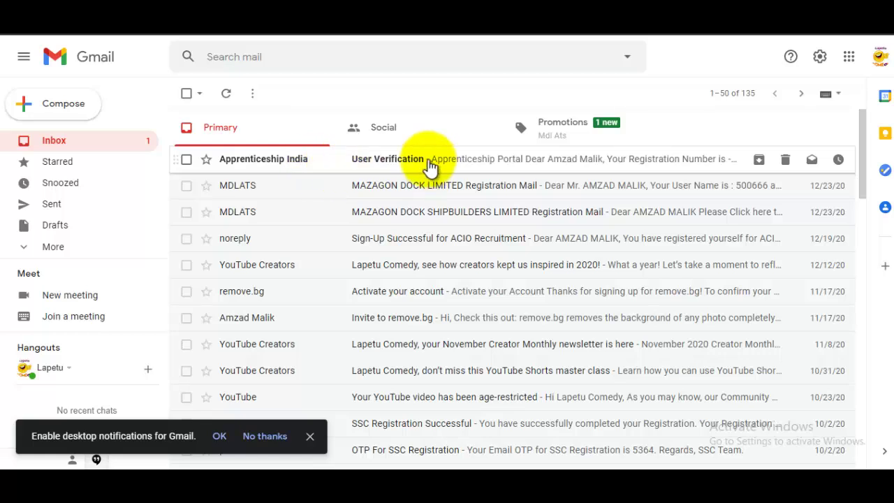
click(485, 165)
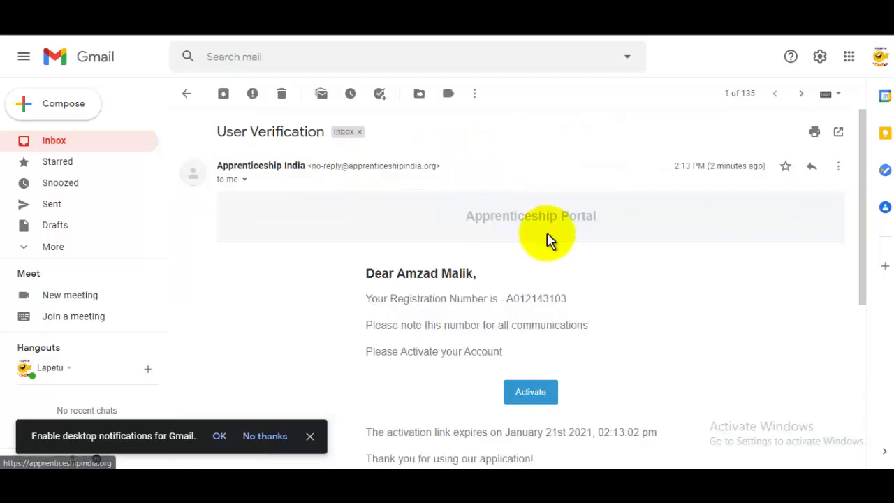
scroll(550, 241, down, 2)
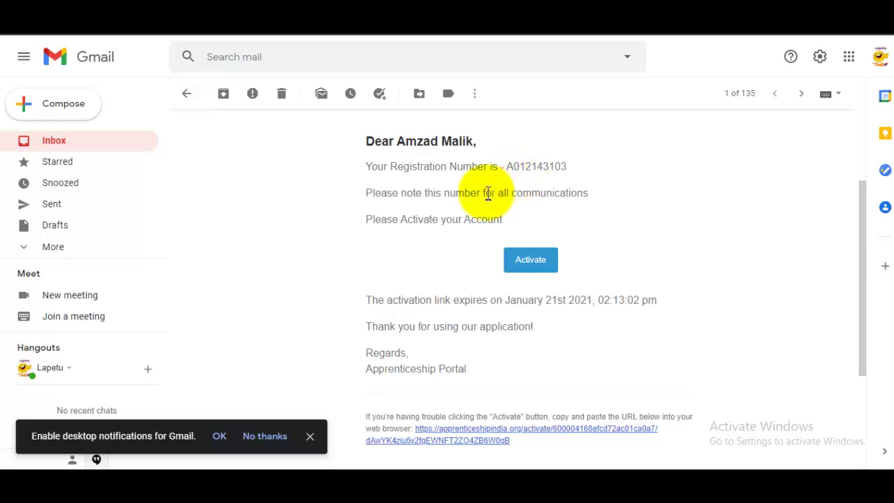
click(533, 272)
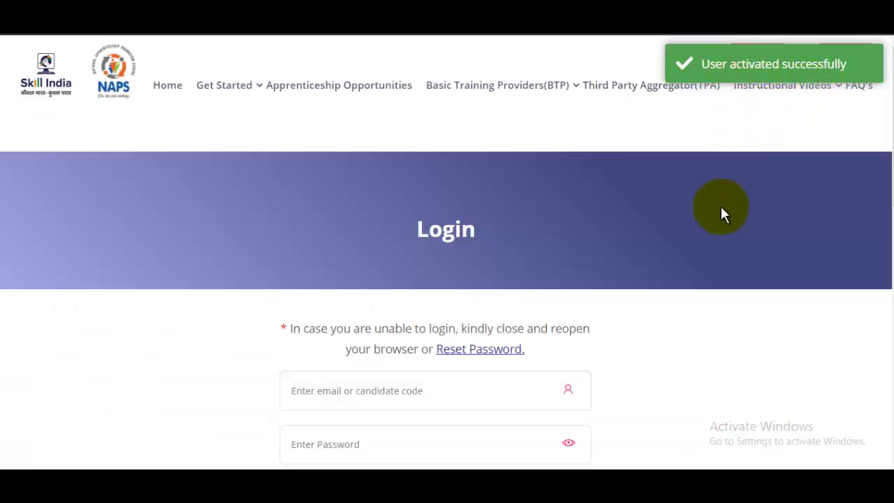
Log in to the apprenticeship portal with the candidate's email or code and account password, agreeing to the terms.
scroll(717, 230, down, 1)
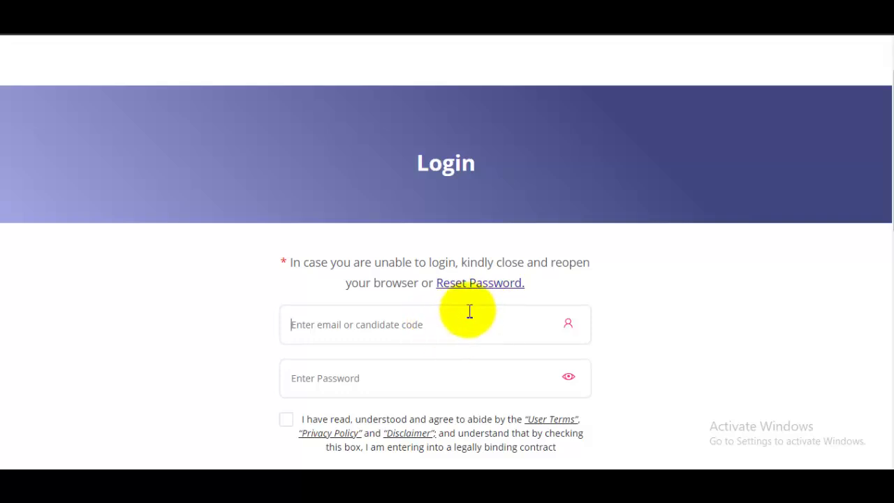
scroll(469, 310, down, 2)
click(396, 253)
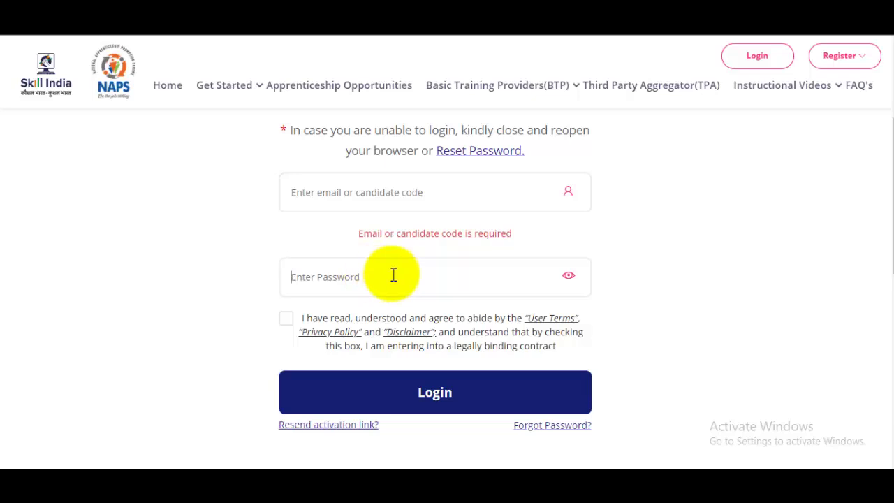
scroll(393, 276, up, 1)
click(292, 397)
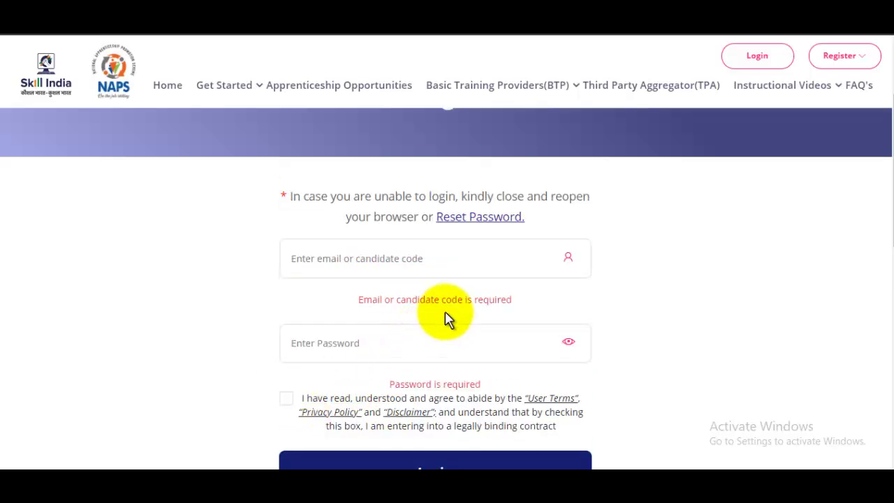
scroll(461, 367, down, 3)
click(452, 292)
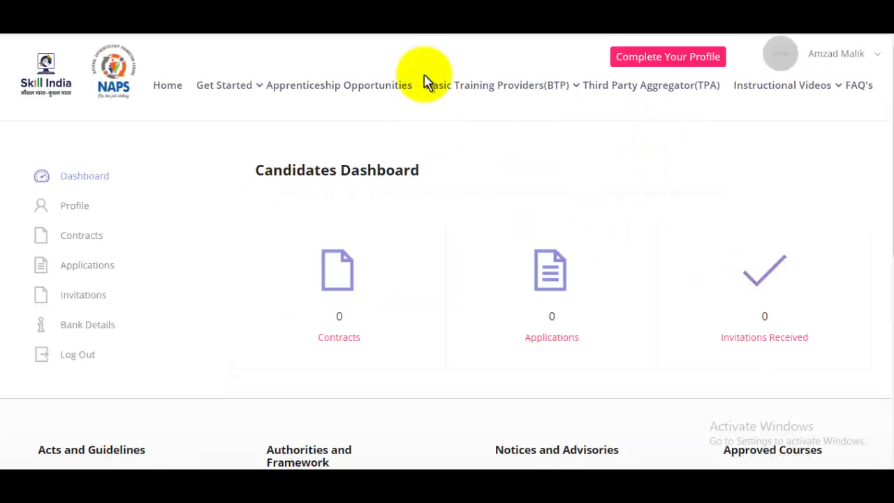
Open the candidate's profile for completion from the dashboard.
click(660, 56)
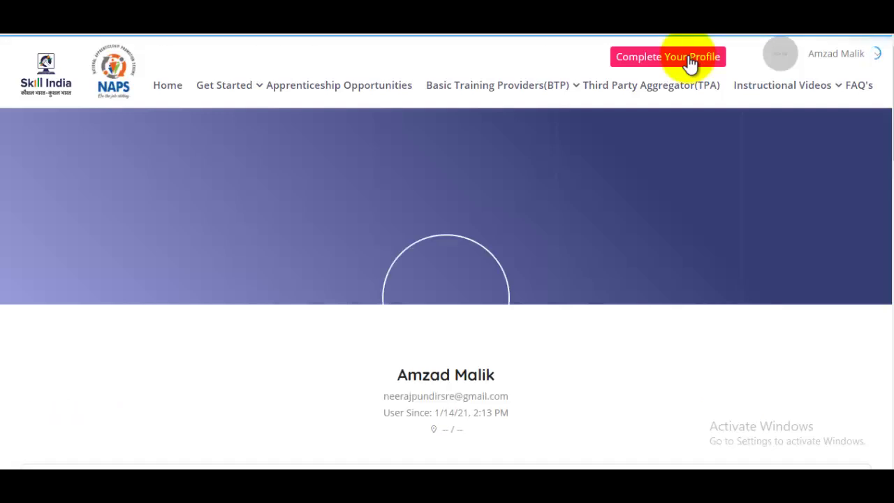
scroll(644, 134, down, 2)
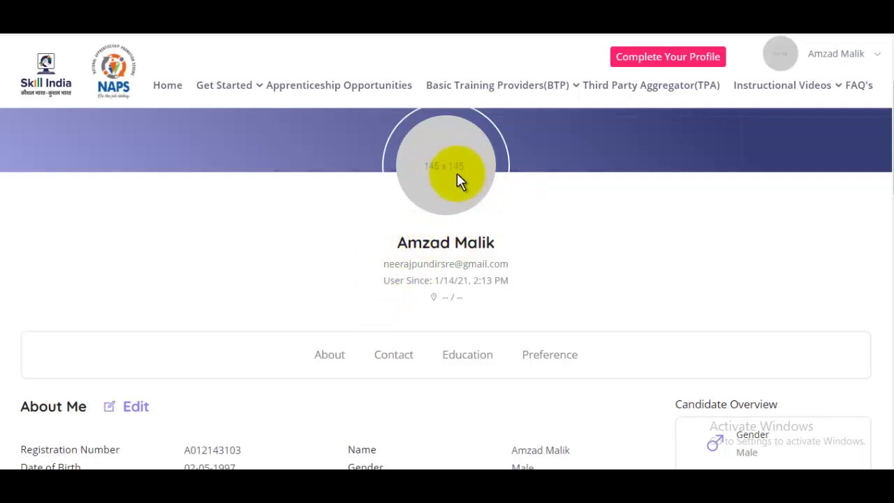
Open the About Me section of the candidate's profile for editing.
scroll(439, 176, down, 1)
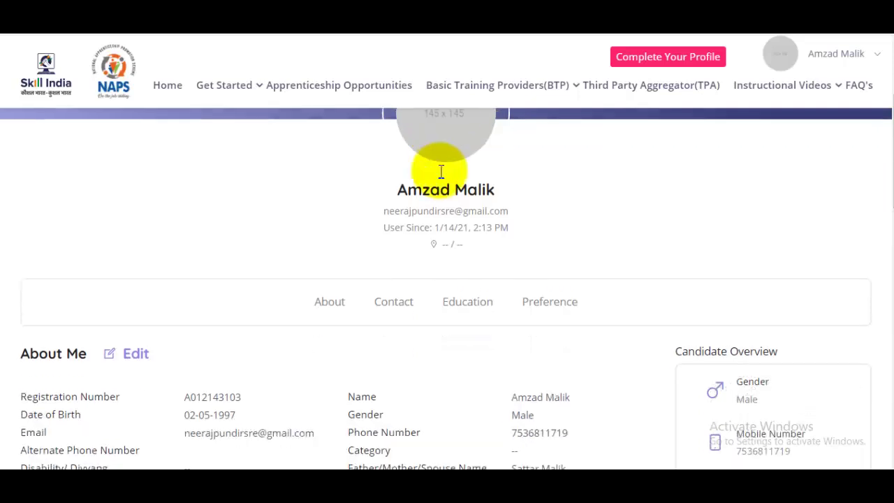
scroll(441, 171, down, 3)
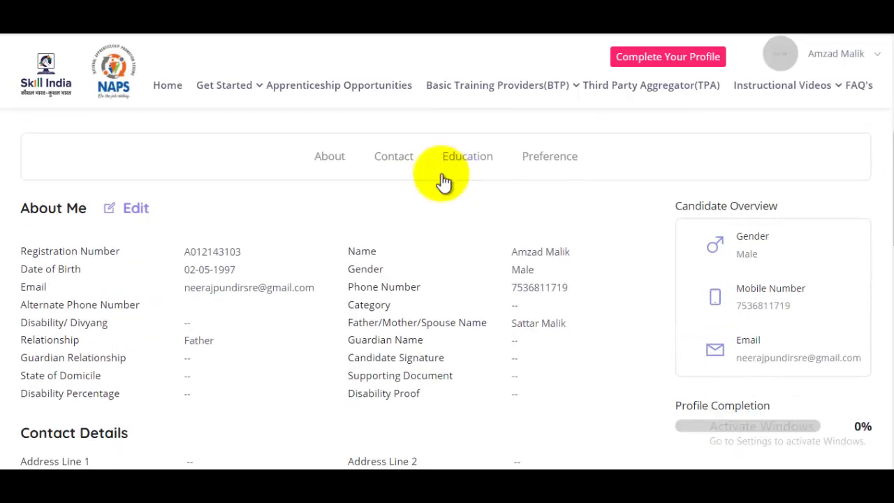
click(131, 212)
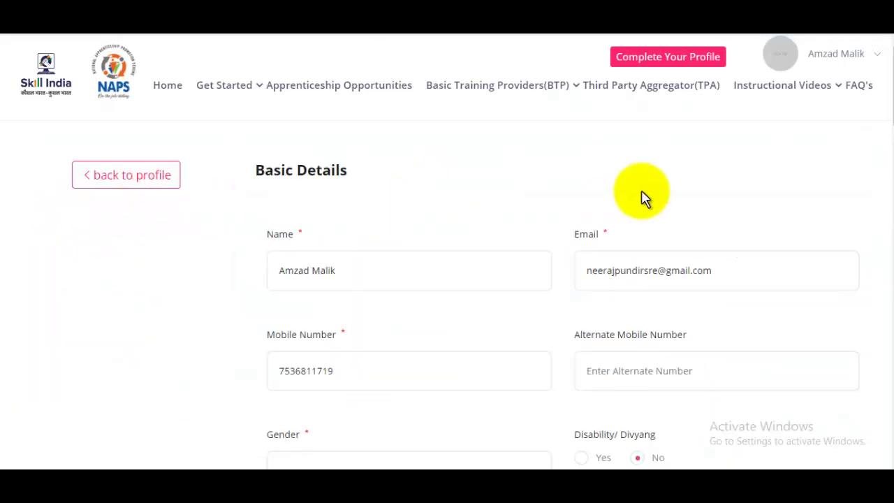
Set the Id Proof Type in the basic details to Others.
scroll(641, 198, down, 1)
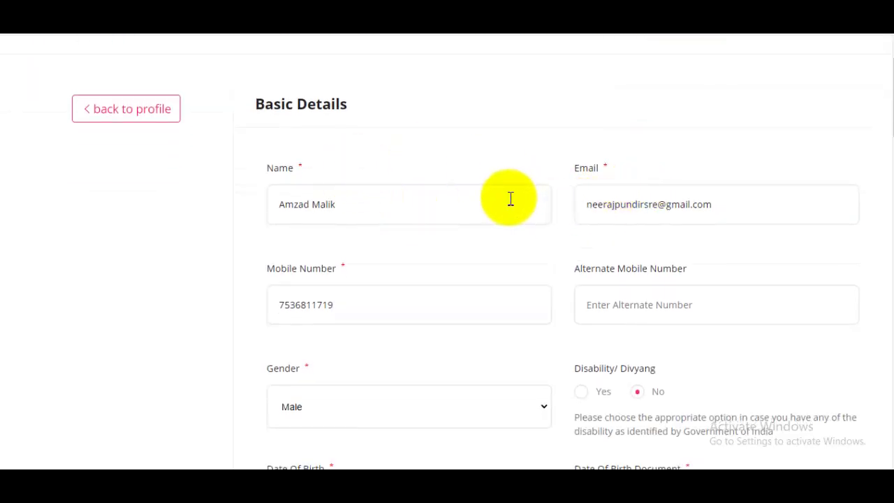
scroll(643, 202, down, 2)
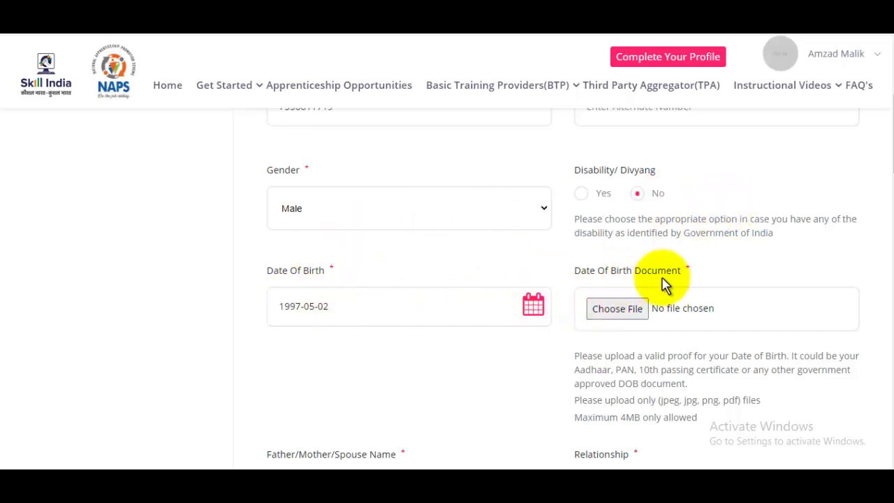
scroll(663, 283, down, 1)
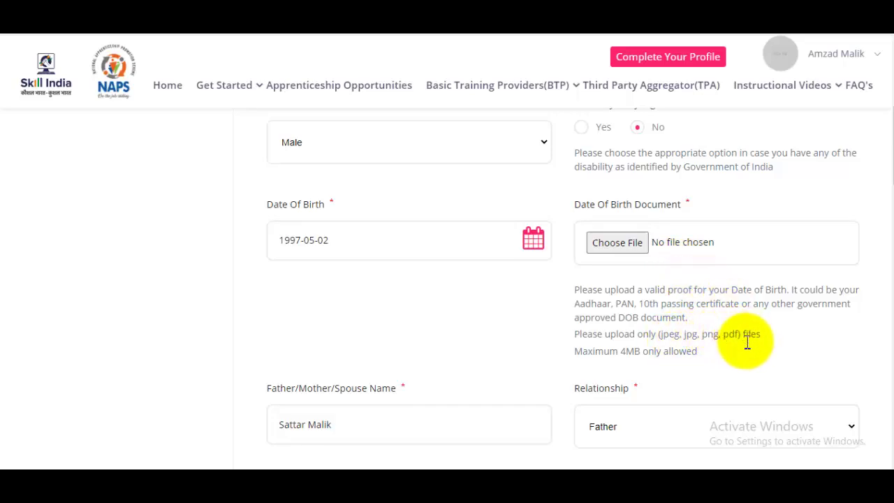
scroll(706, 334, down, 1)
scroll(702, 334, down, 2)
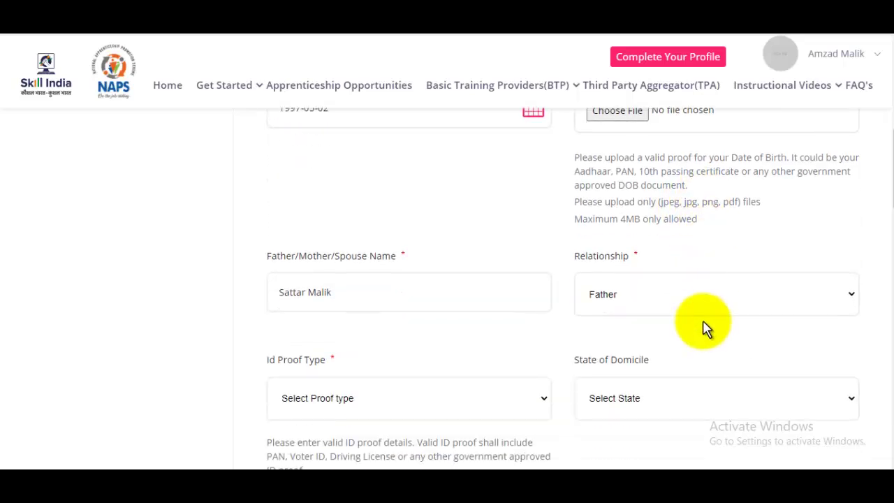
scroll(695, 300, down, 1)
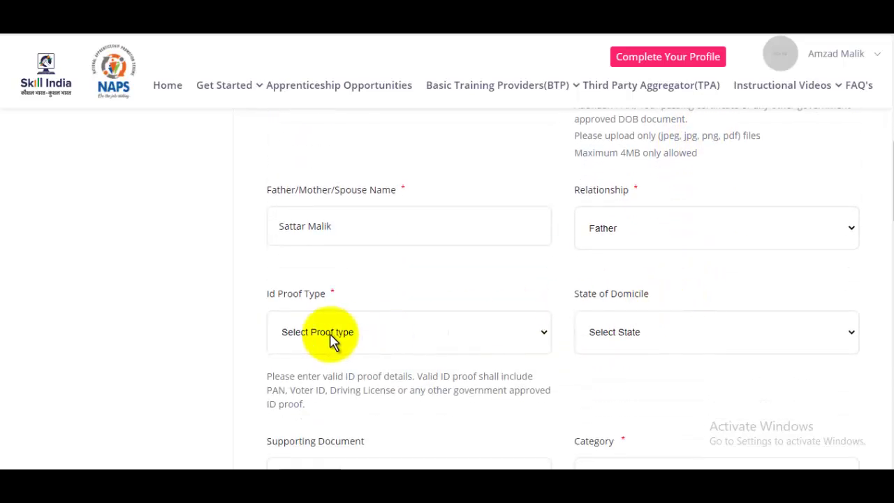
click(373, 339)
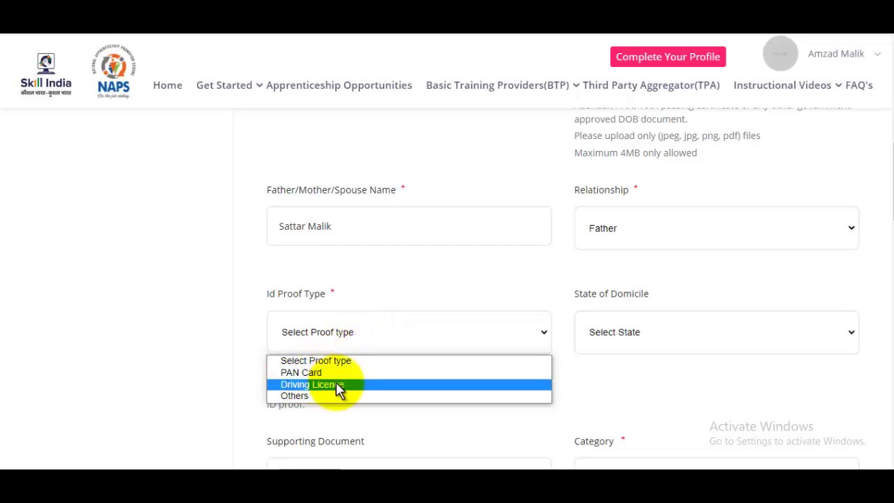
click(305, 396)
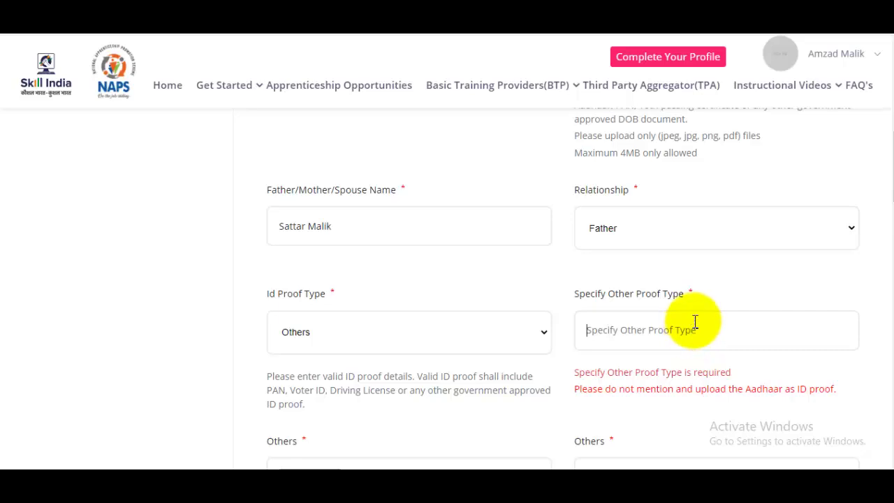
Examine the other ID proof's requirements, highlighting the accepted file formats and size limit, and check its ID number field.
scroll(693, 279, down, 1)
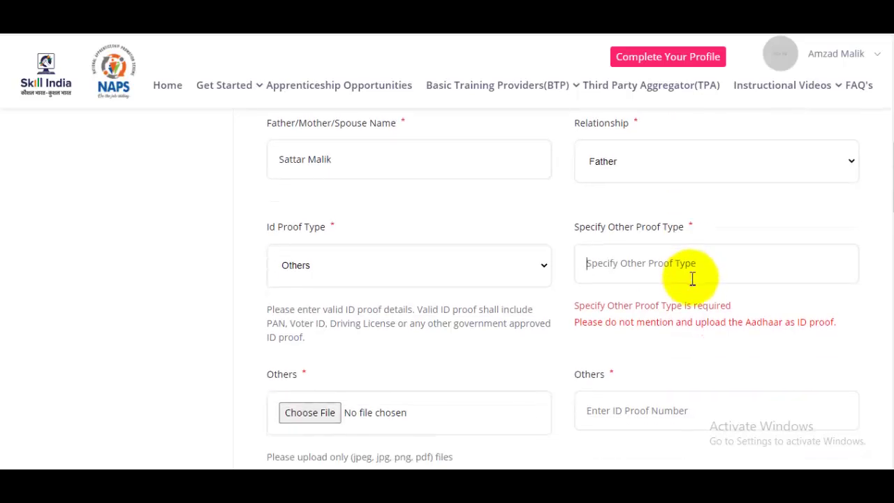
scroll(692, 279, down, 1)
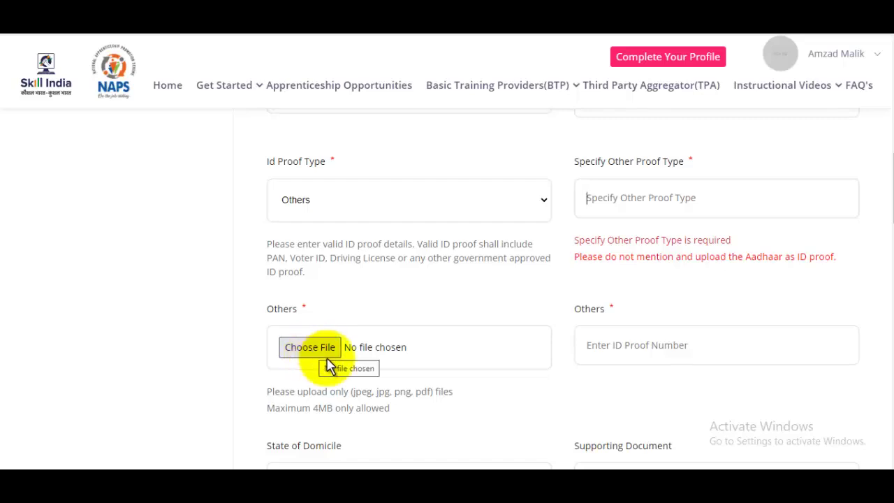
drag(361, 392, 450, 392)
drag(312, 408, 361, 408)
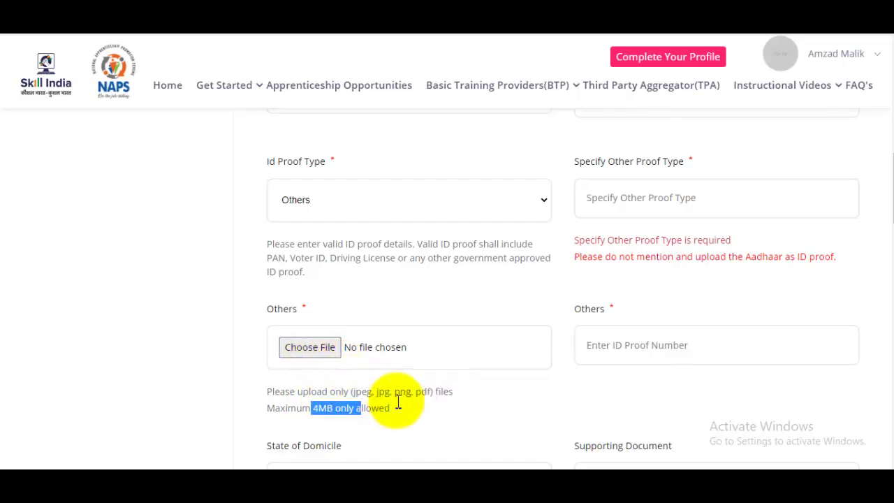
click(672, 346)
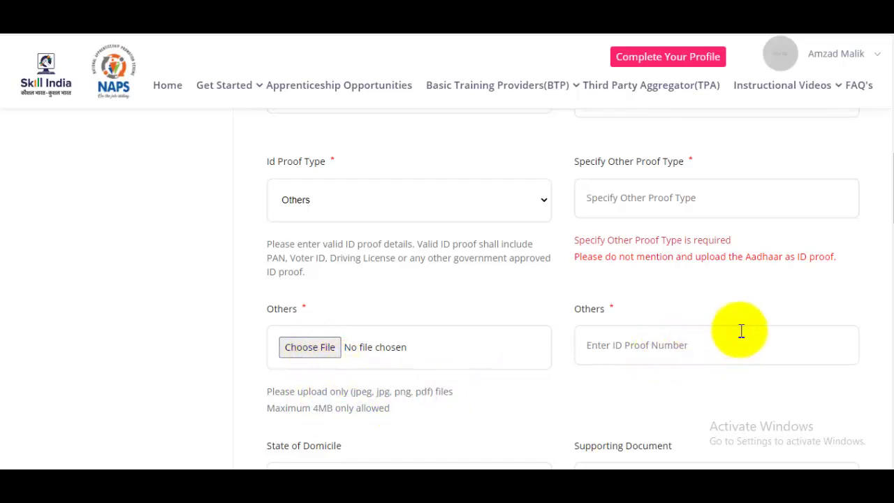
scroll(740, 327, up, 1)
Set the State of Domicile to Uttar Pradesh.
scroll(739, 319, down, 5)
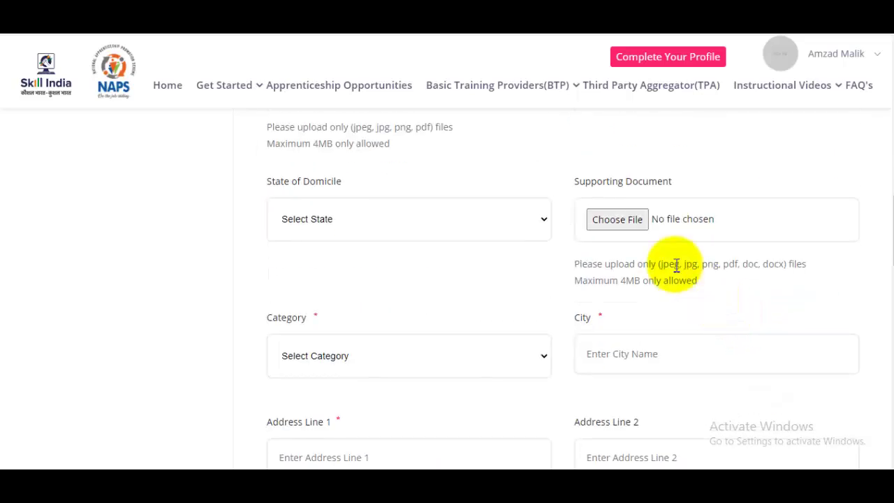
click(366, 222)
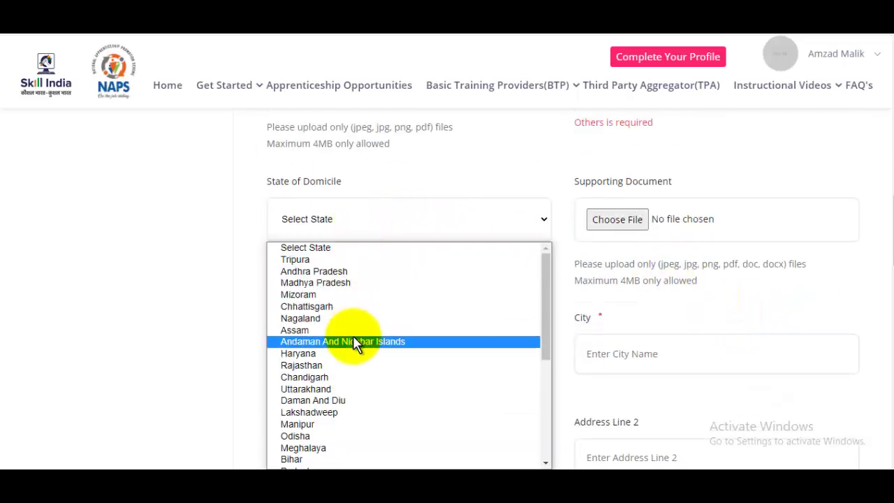
key(u)
key(u)
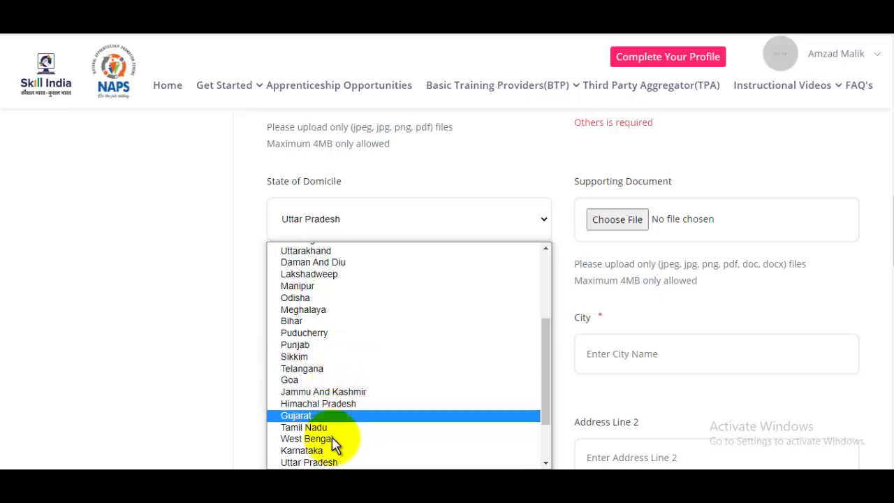
click(336, 461)
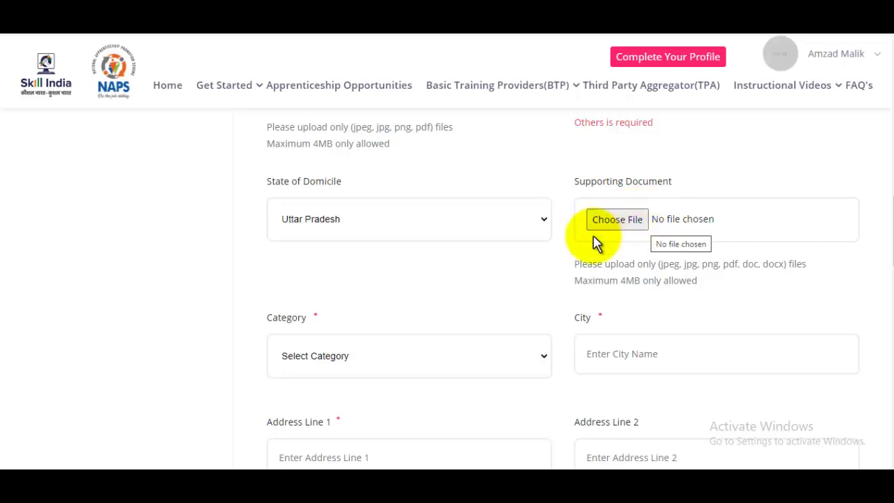
Set the category to General and enter Saharanpur as the city.
scroll(593, 244, down, 2)
click(349, 225)
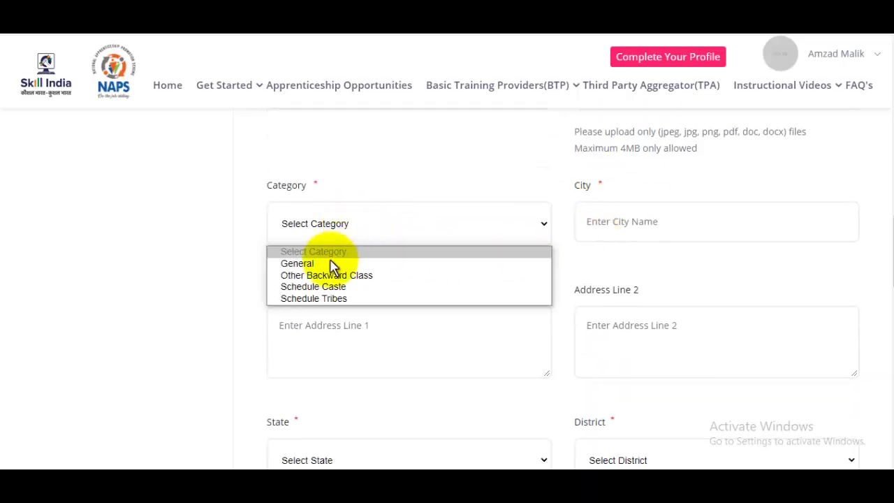
click(319, 265)
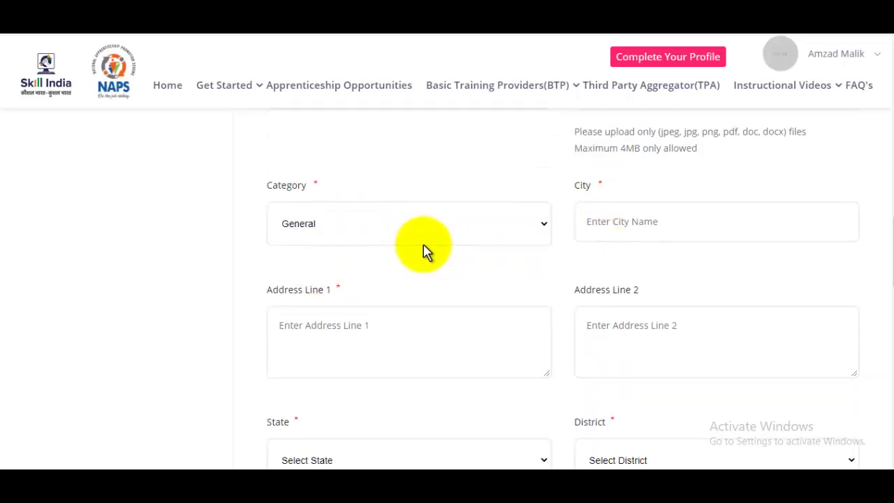
click(654, 218)
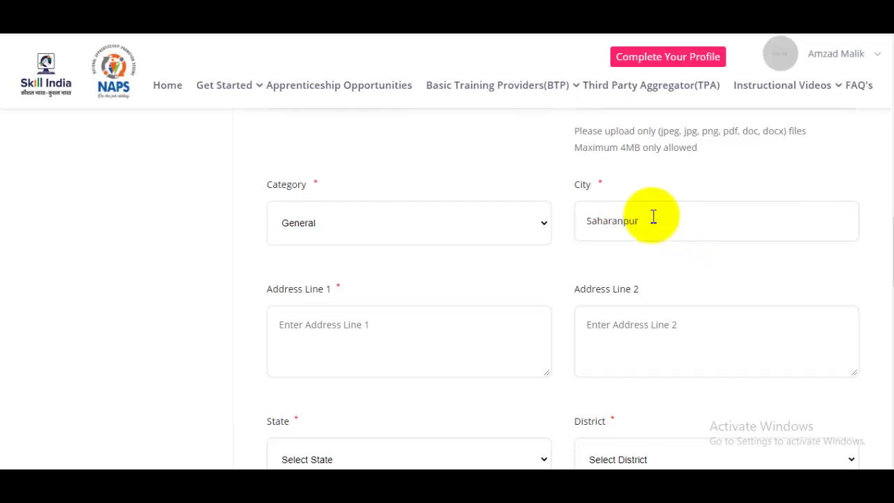
scroll(653, 218, down, 1)
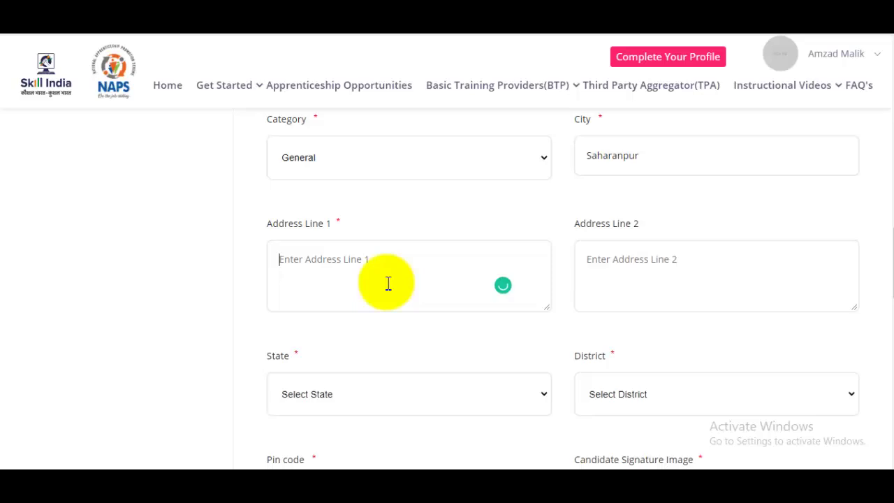
click(388, 283)
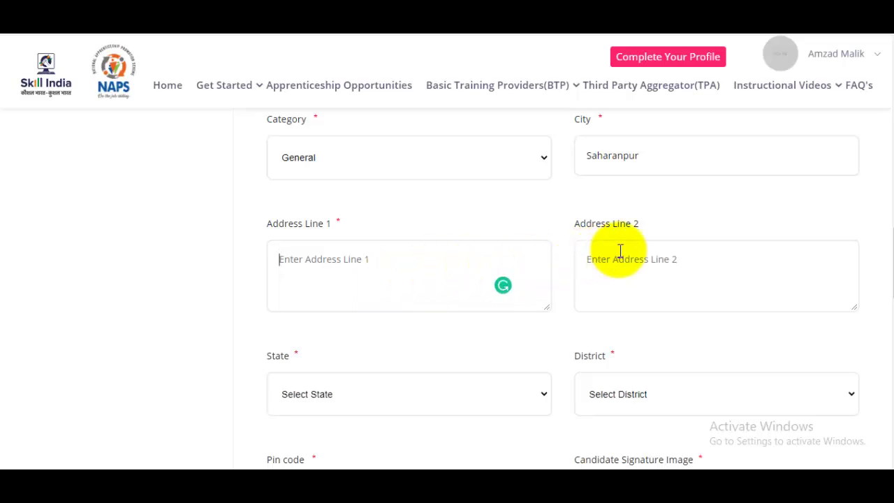
Set the required State field of the address to Uttar Pradesh.
scroll(622, 250, down, 3)
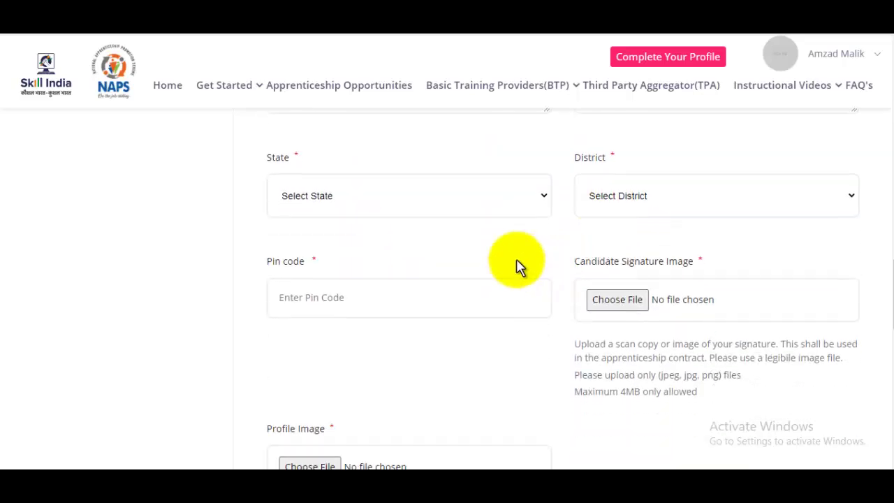
click(634, 209)
click(371, 211)
key(u)
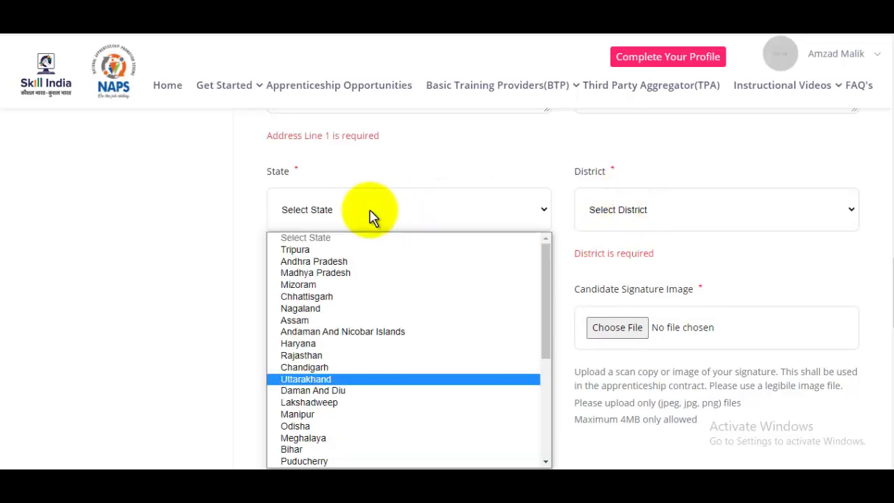
key(u)
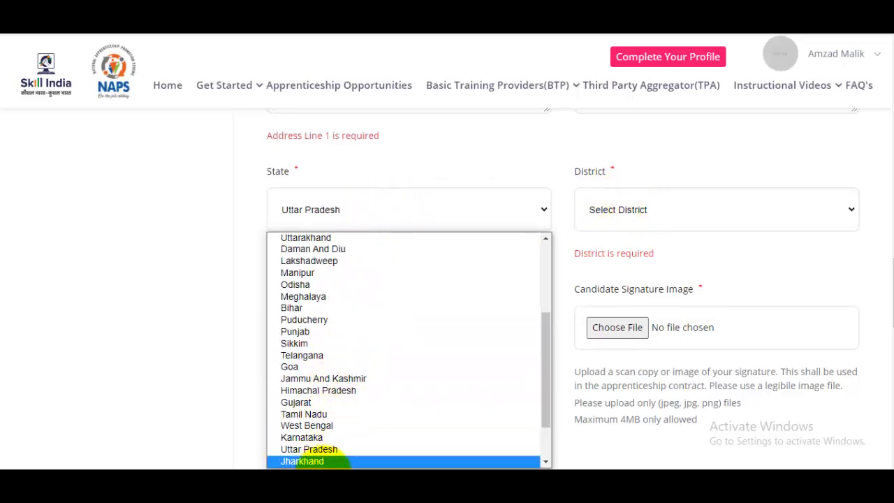
click(325, 440)
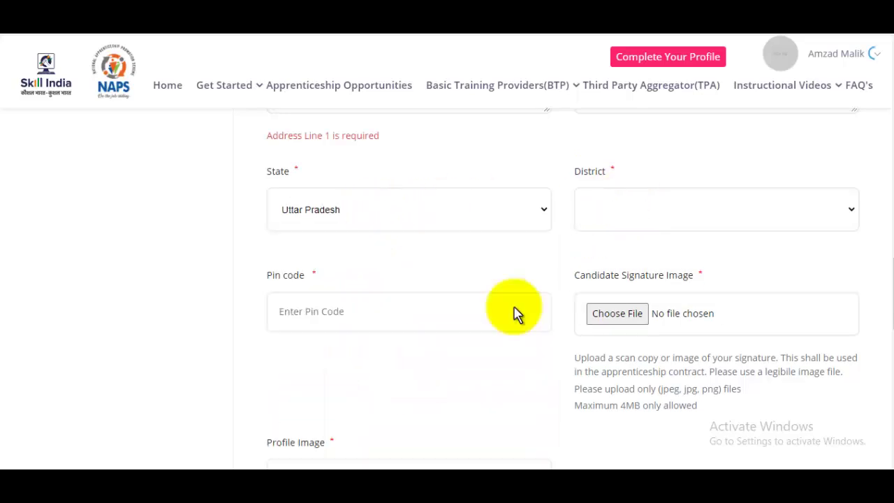
Set the district to Saharanpur and enter the candidate's postal pin code.
click(641, 209)
text(sah)
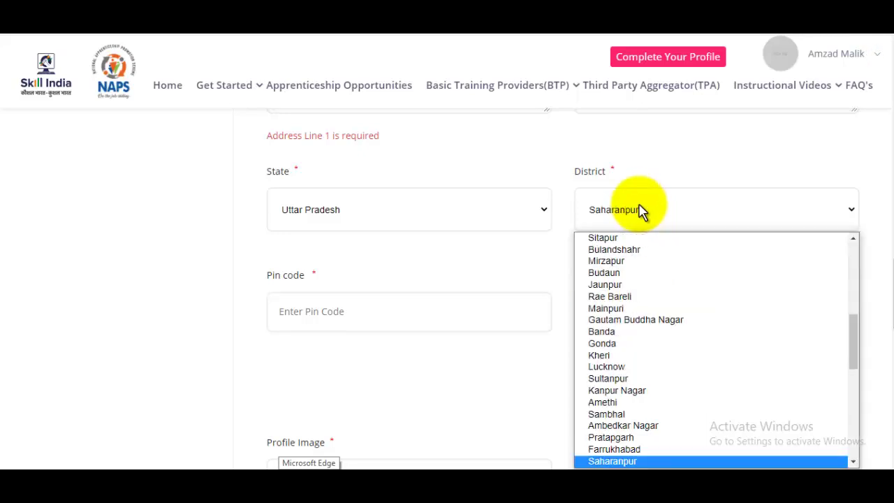
key(Return)
click(384, 314)
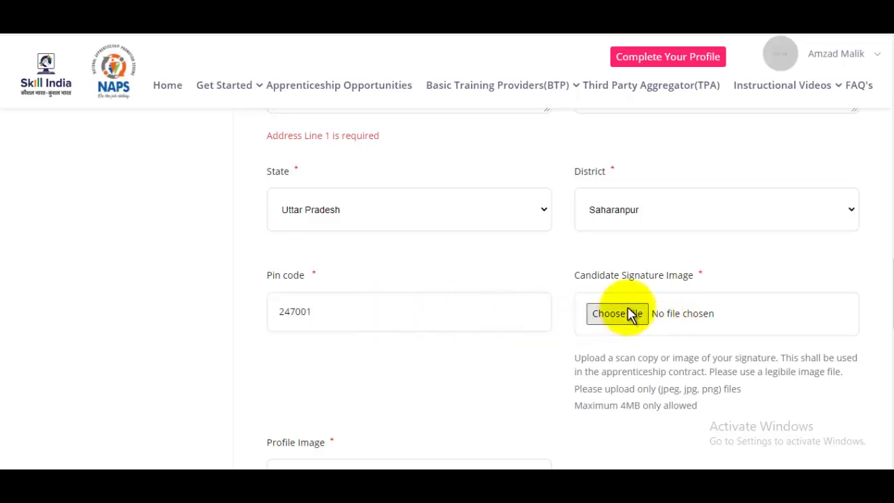
scroll(629, 307, down, 1)
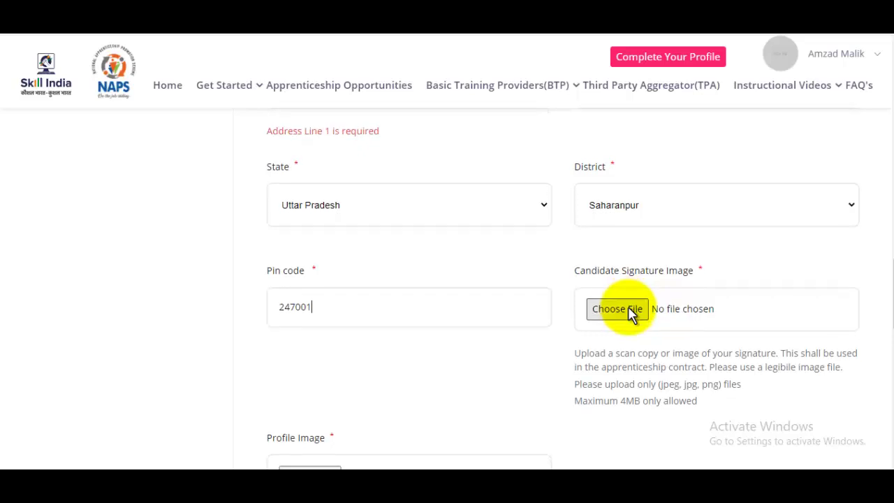
scroll(412, 302, down, 2)
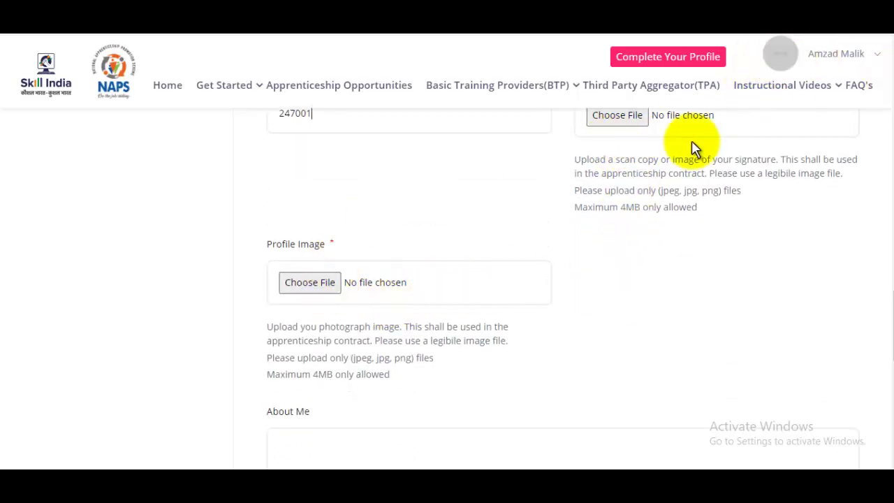
click(441, 272)
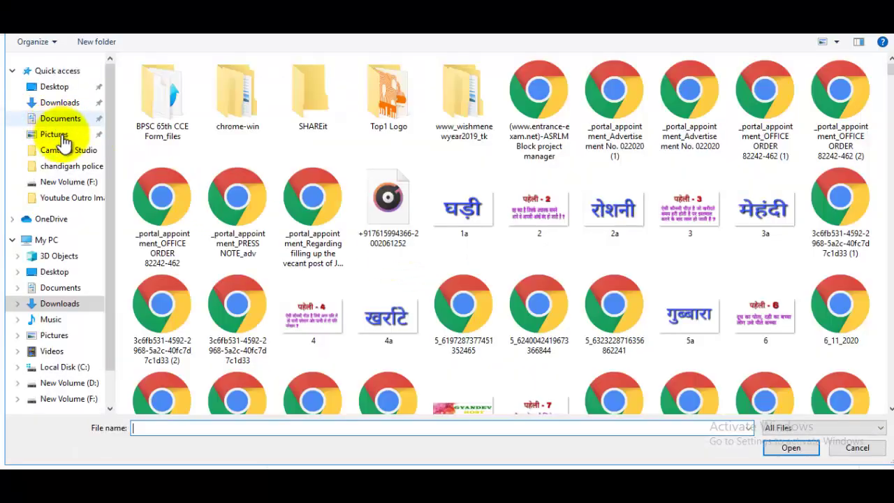
click(60, 136)
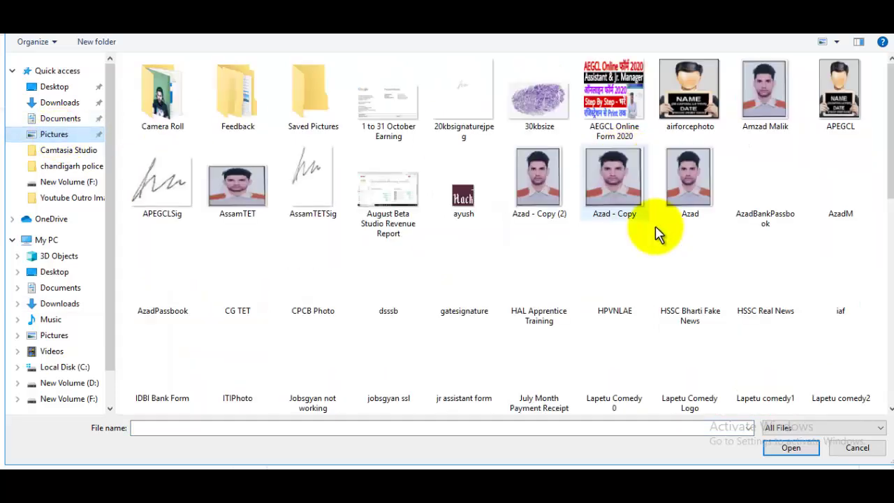
click(856, 203)
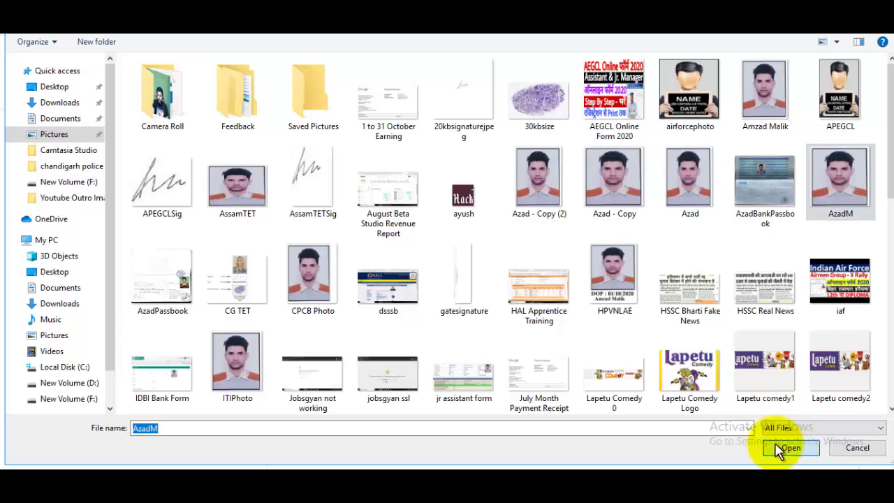
click(781, 447)
scroll(439, 310, down, 3)
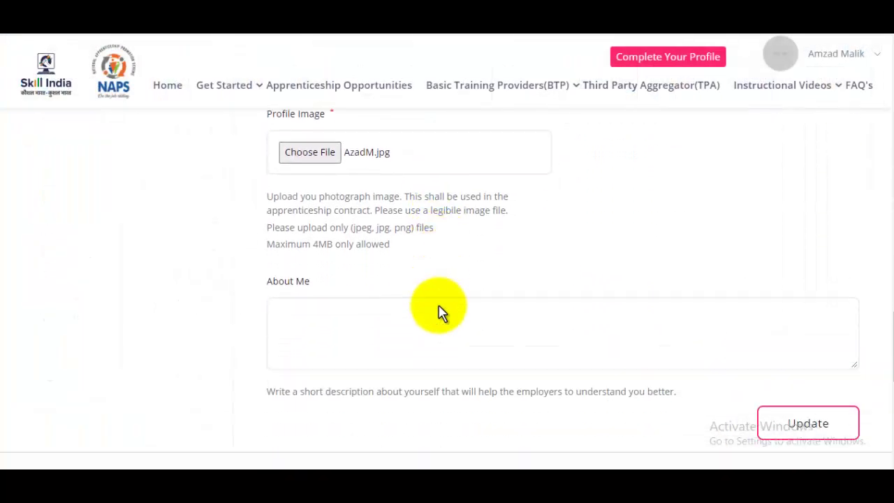
Leave the About Me description empty and save the candidate's basic details.
click(411, 260)
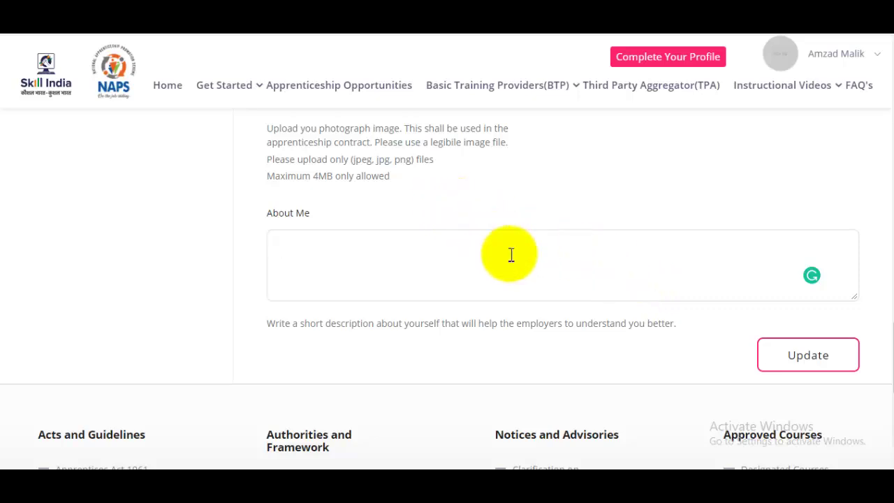
drag(891, 364, 871, 356)
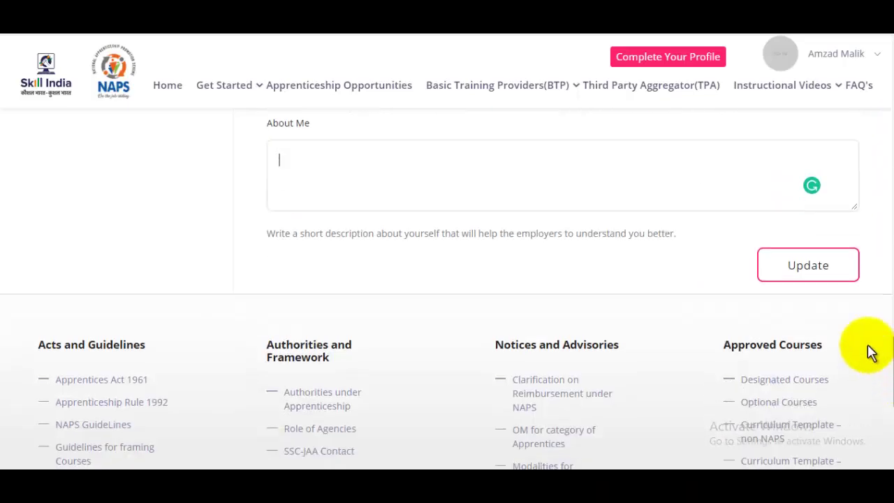
click(810, 269)
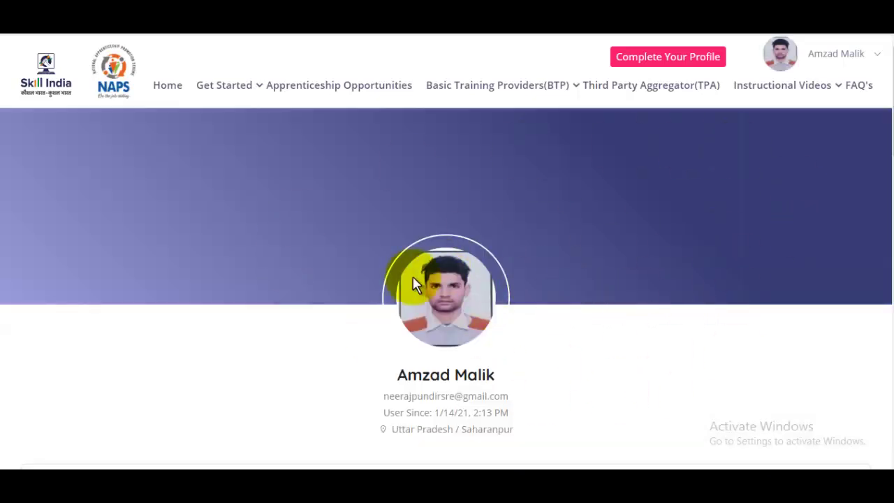
Review the saved profile page, checking the basic details, contact details, education, preference and Aadhaar verification sections.
scroll(678, 244, down, 3)
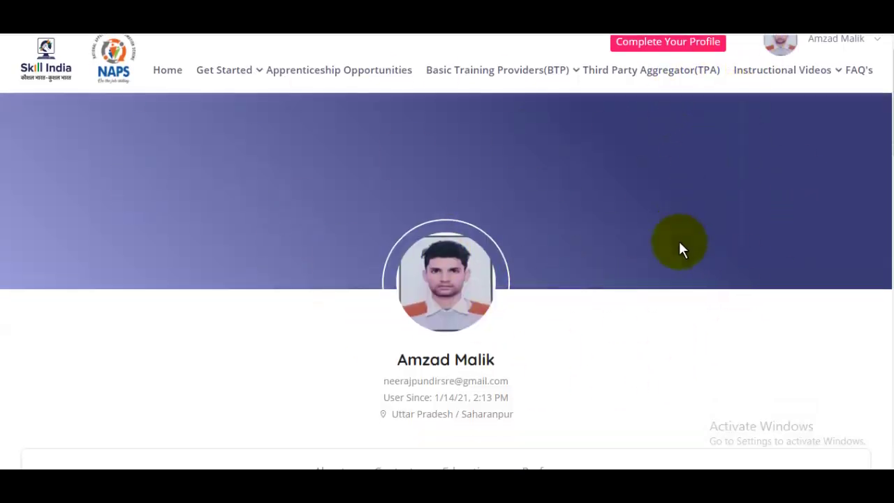
scroll(679, 248, down, 5)
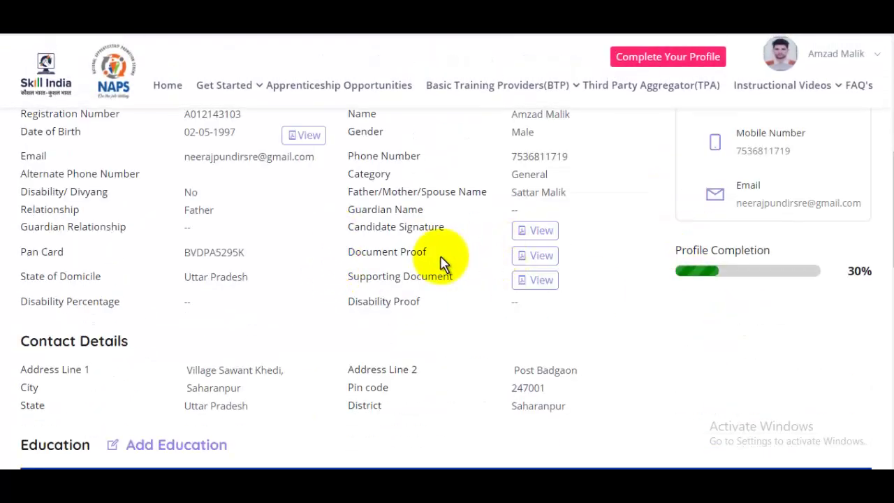
scroll(426, 255, up, 2)
scroll(499, 285, down, 4)
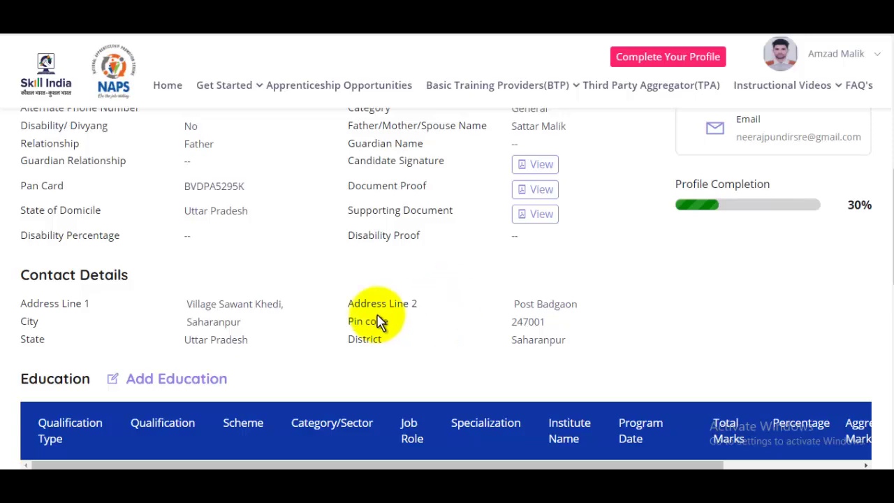
scroll(489, 297, up, 1)
scroll(504, 290, down, 1)
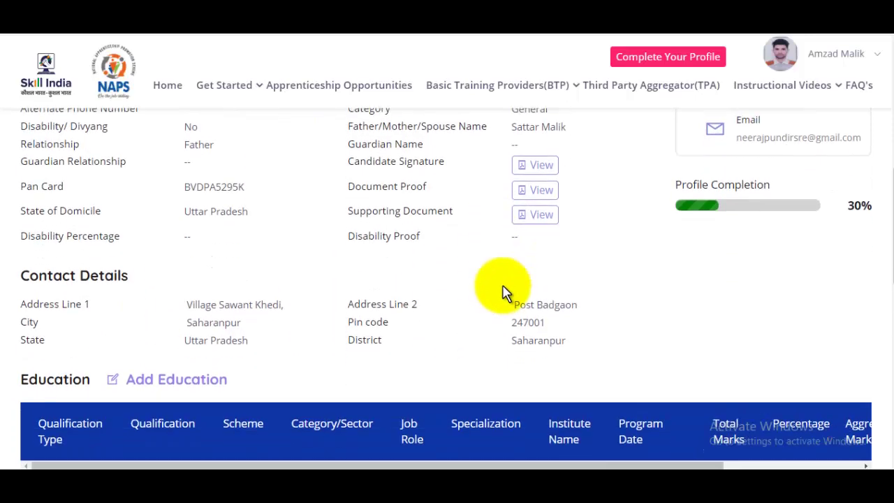
scroll(503, 290, up, 4)
scroll(503, 289, down, 6)
scroll(454, 286, down, 4)
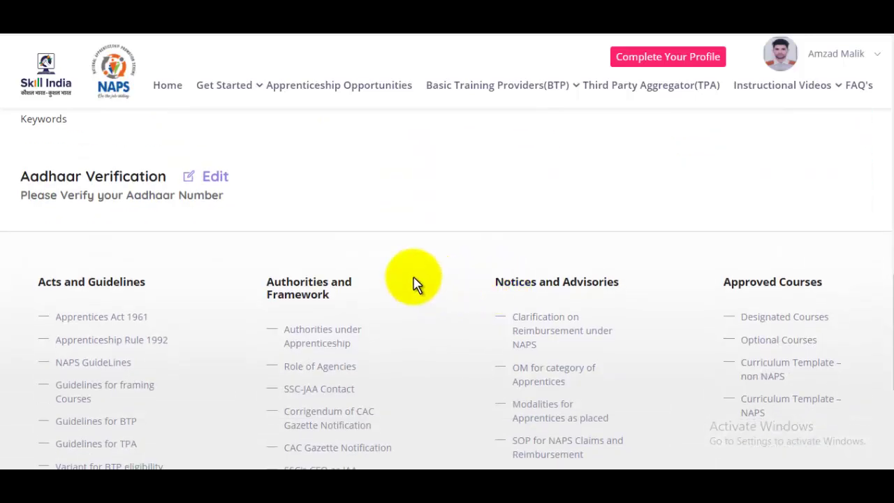
scroll(405, 286, up, 2)
scroll(220, 259, up, 2)
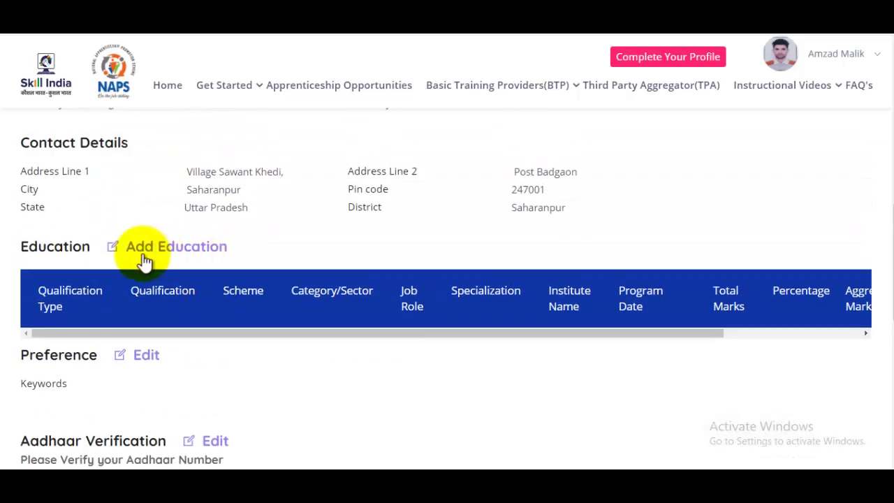
Start a new education entry with Educational Qualification as the qualification type and 10th as the qualification.
click(192, 253)
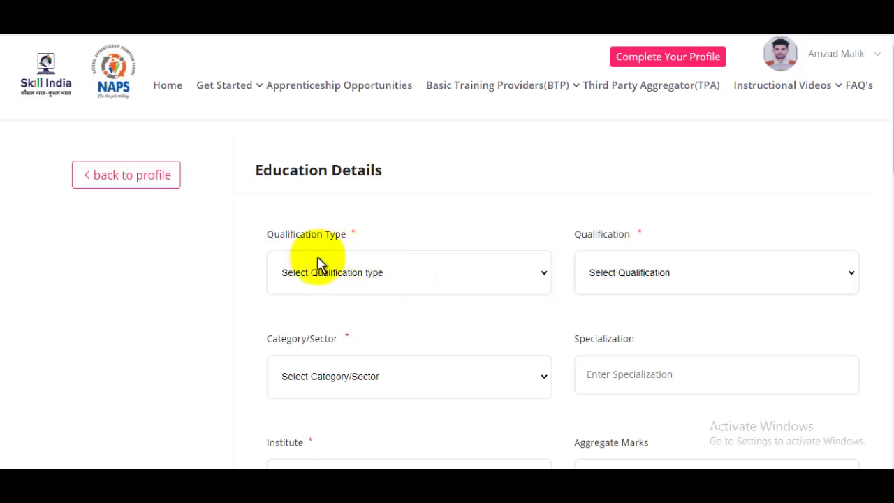
click(360, 274)
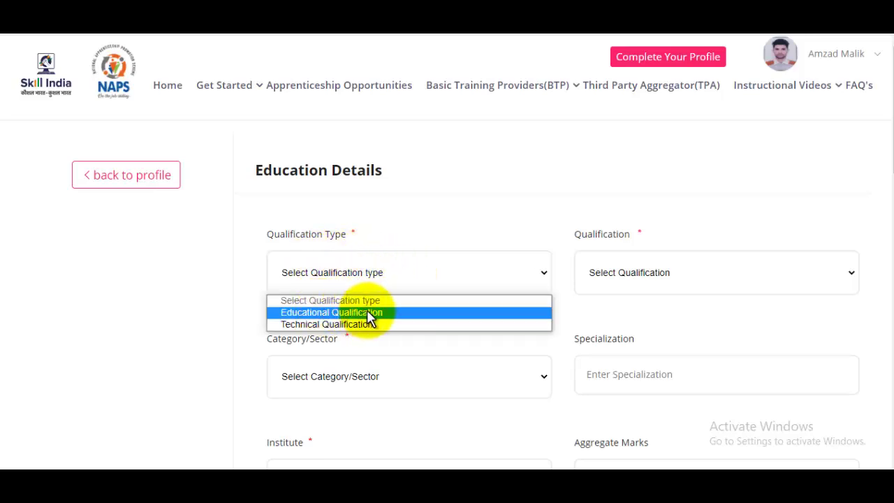
click(332, 313)
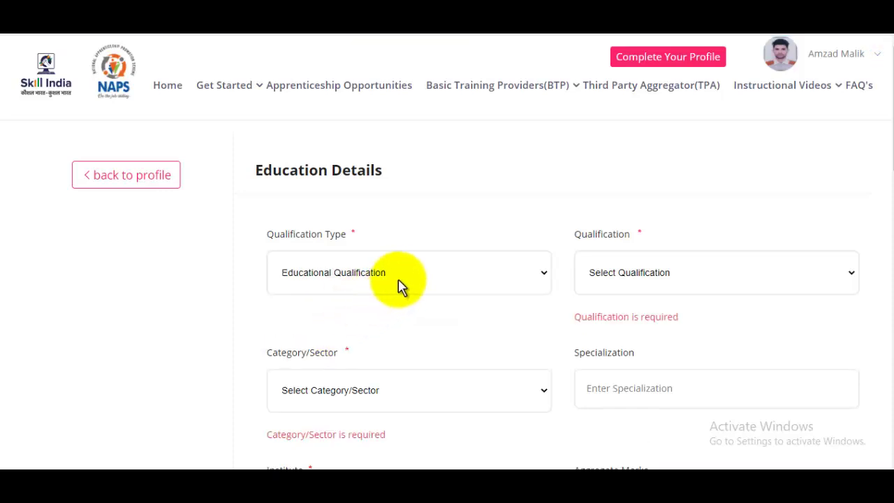
click(639, 274)
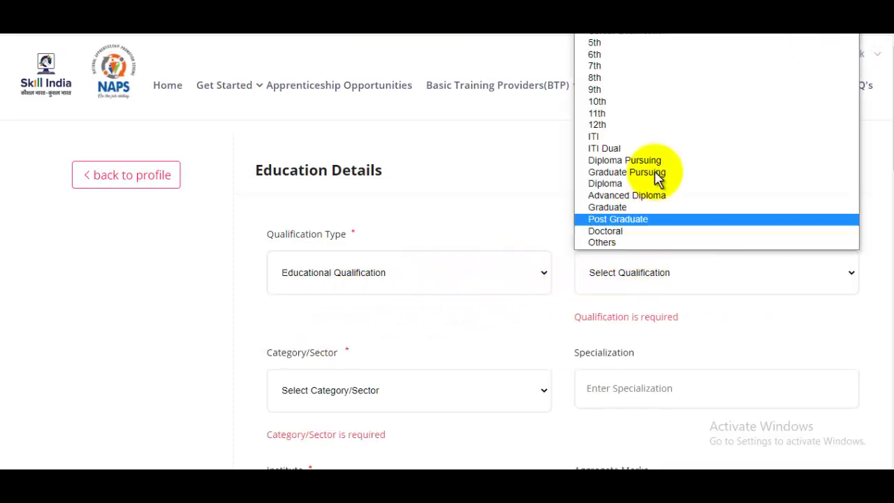
click(615, 100)
scroll(662, 194, down, 1)
scroll(662, 194, down, 2)
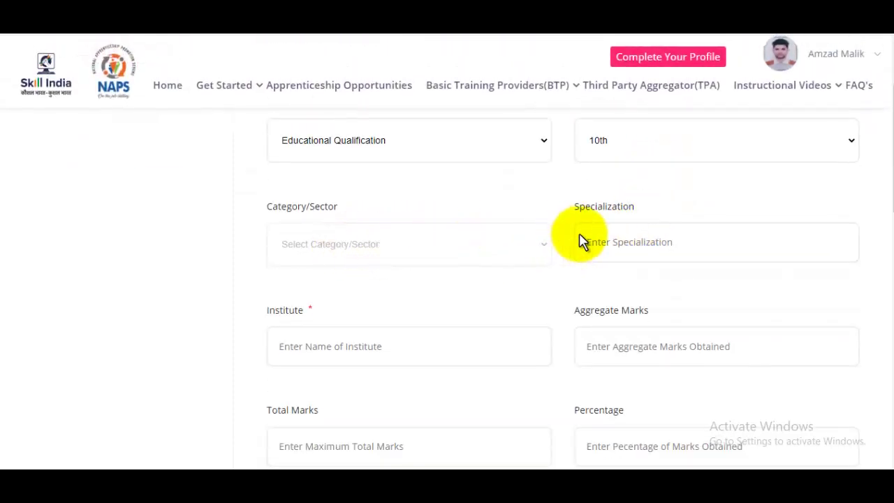
Leave the specialization empty, enter RCP Inter Collage as the institute and set the aggregate marks to 580.
click(658, 234)
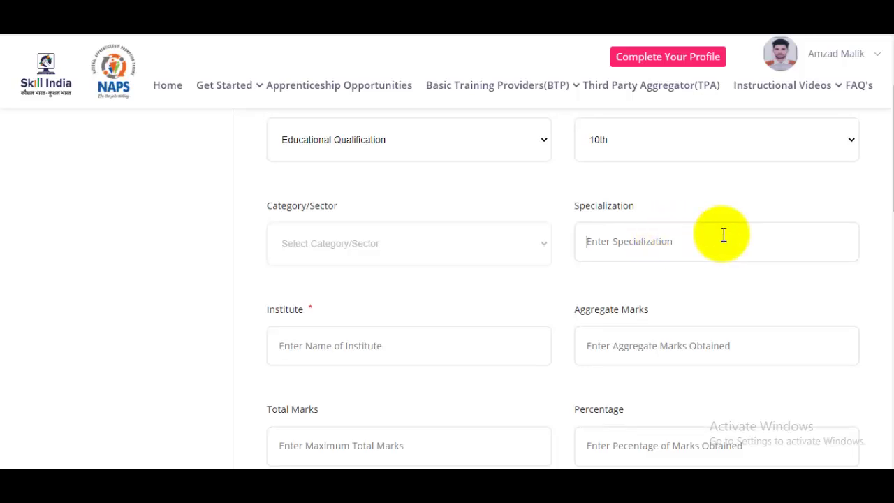
scroll(487, 200, down, 2)
click(354, 222)
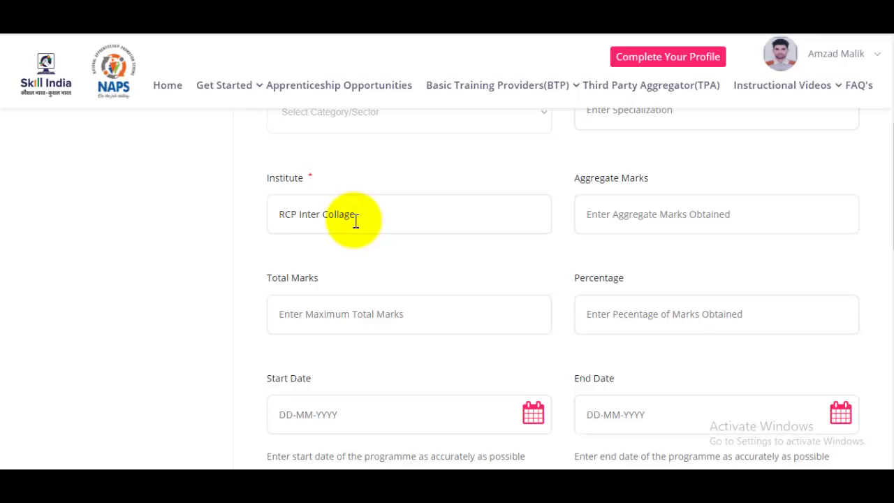
click(661, 209)
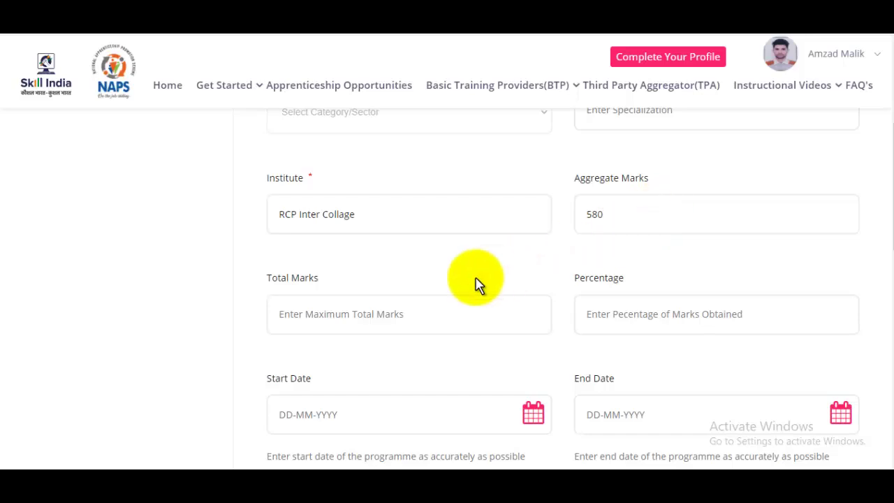
Set the total marks to 600 and the percentage to 95 for the 10th qualification.
click(398, 301)
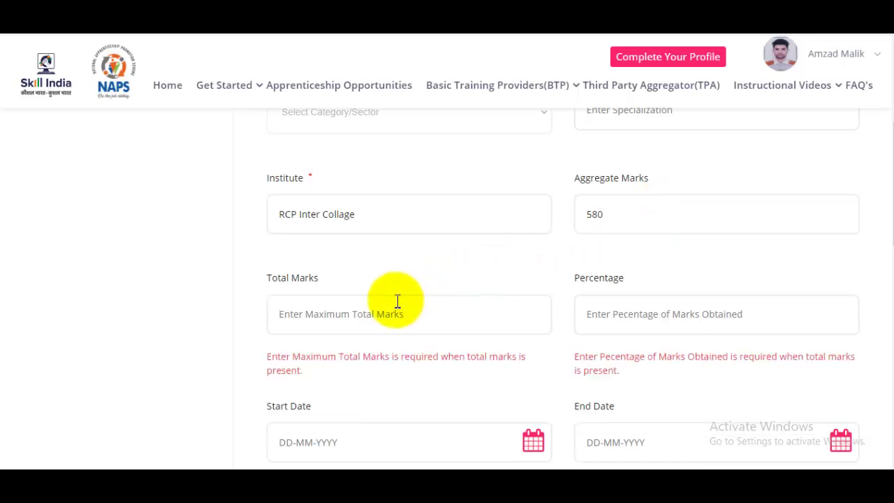
text(600)
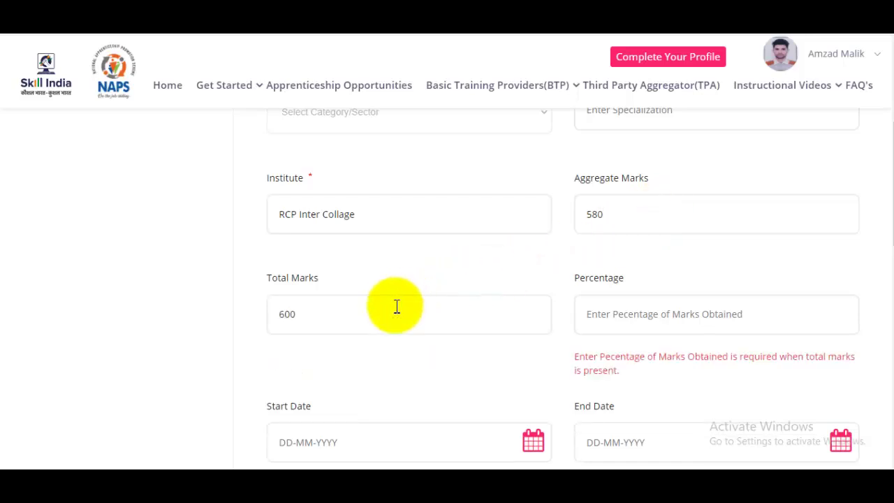
click(688, 321)
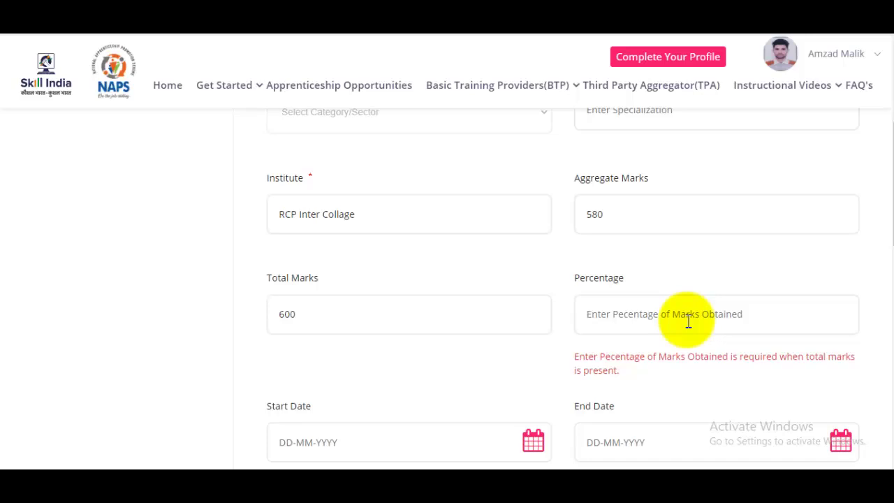
text(95)
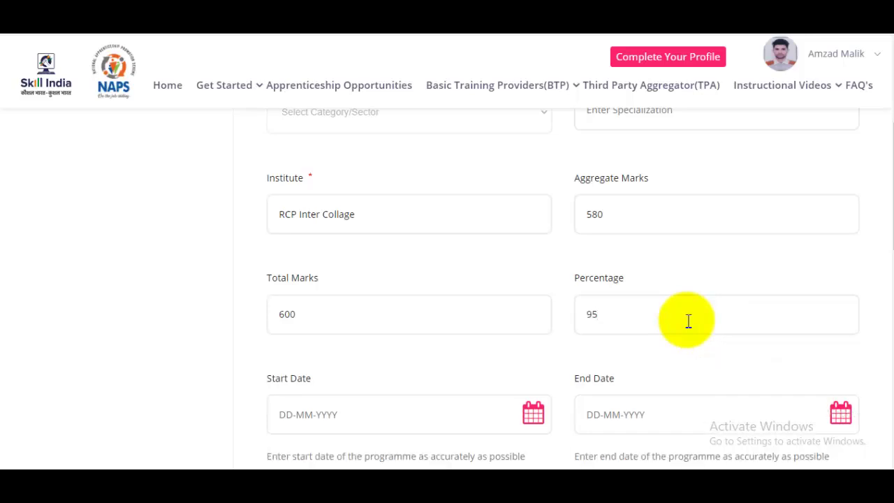
Set the start date of the 10th programme to 17 September 2010.
scroll(688, 321, down, 2)
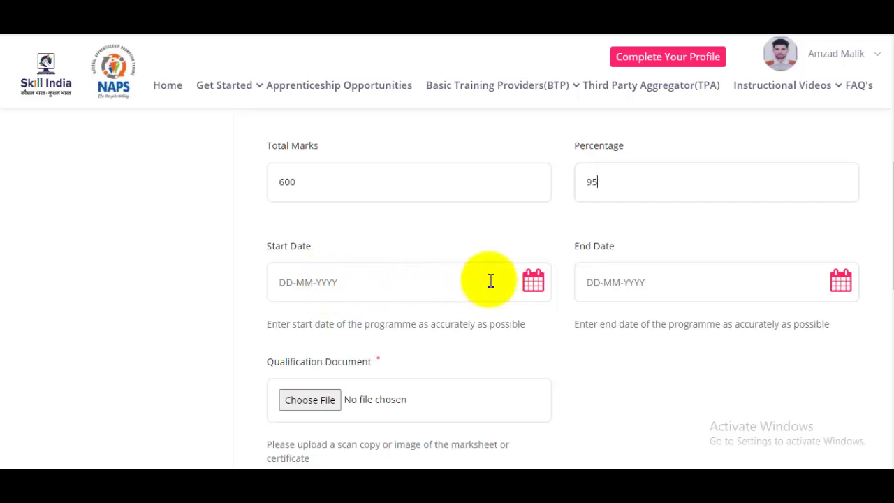
click(533, 282)
click(385, 323)
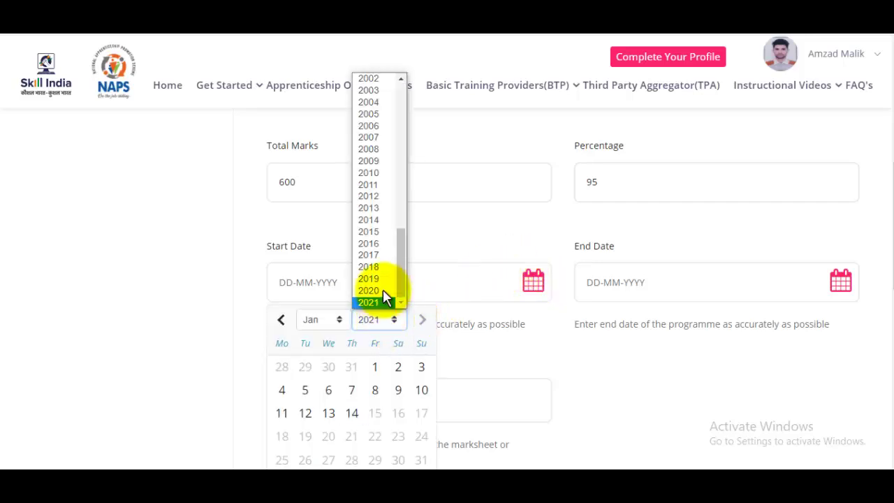
click(388, 174)
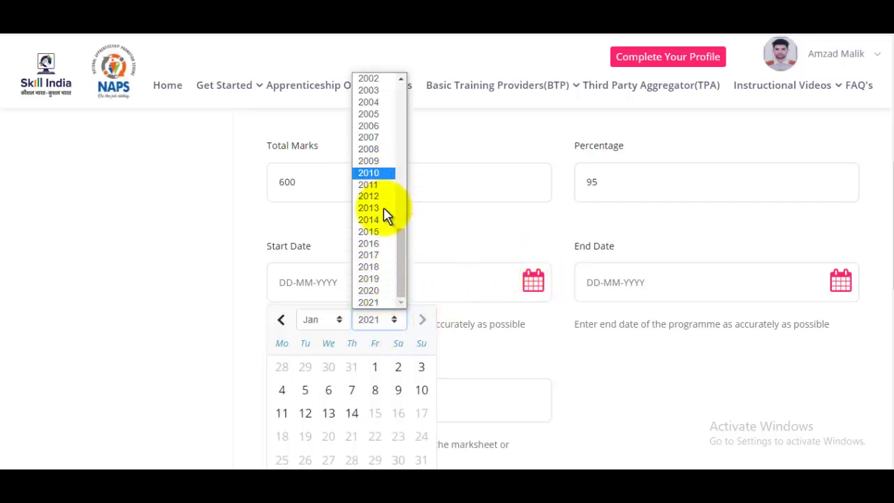
click(320, 321)
click(314, 266)
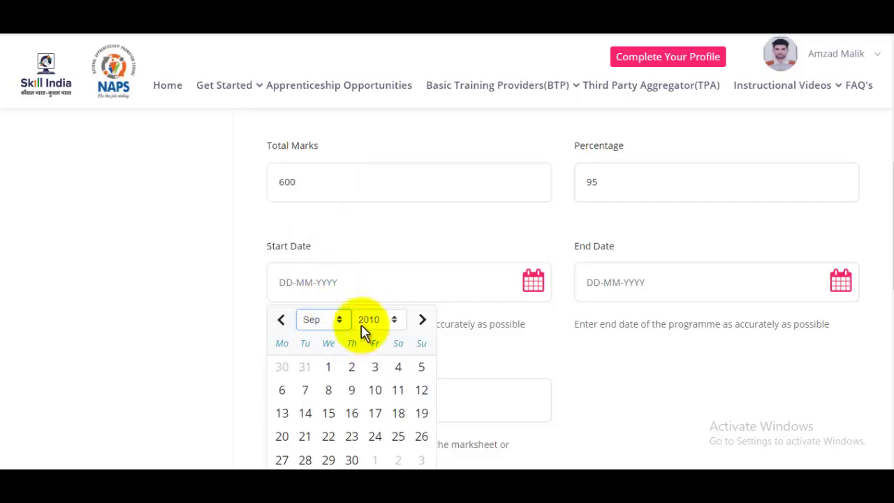
click(369, 324)
click(375, 413)
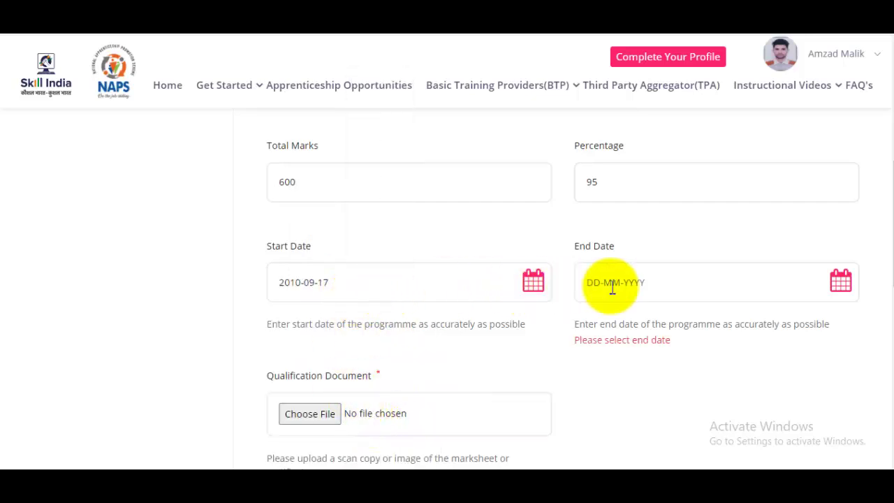
Set the end date of the 10th programme to 7 October 2010.
click(706, 282)
click(673, 320)
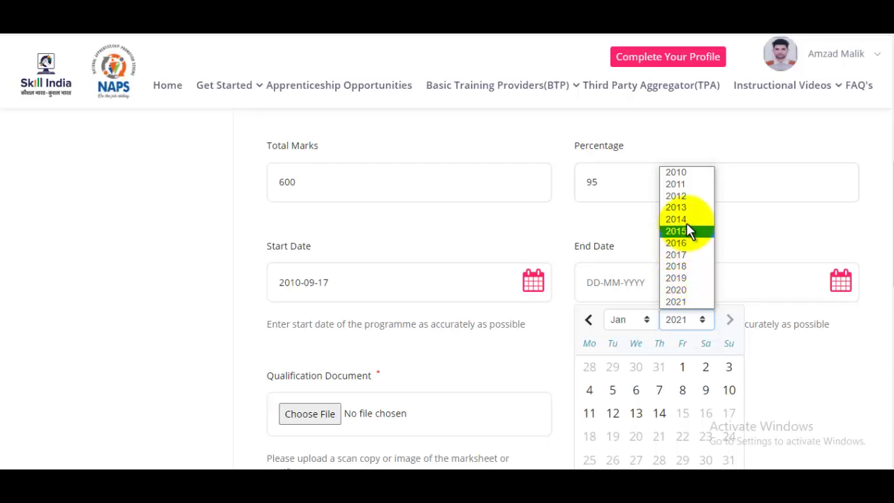
click(678, 173)
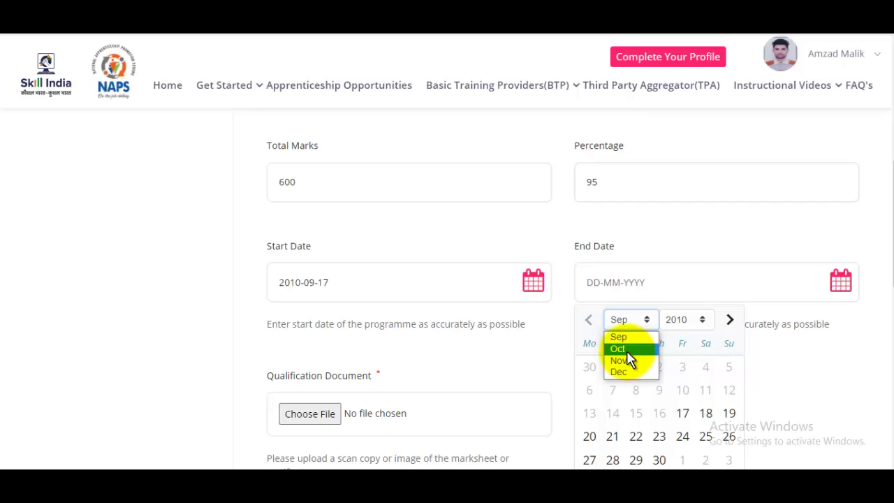
click(628, 349)
click(658, 391)
Attach MarkSheet.jpg from the Pictures folder as the qualification document and save the education details.
scroll(614, 259, down, 3)
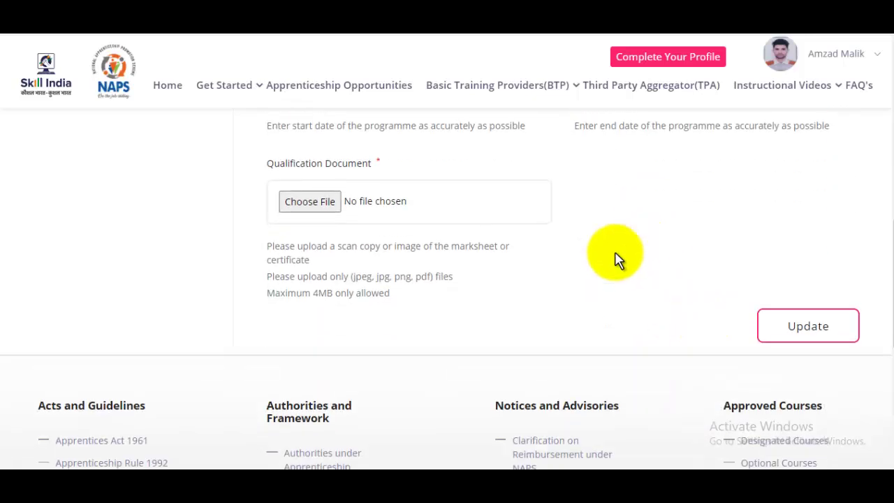
click(479, 216)
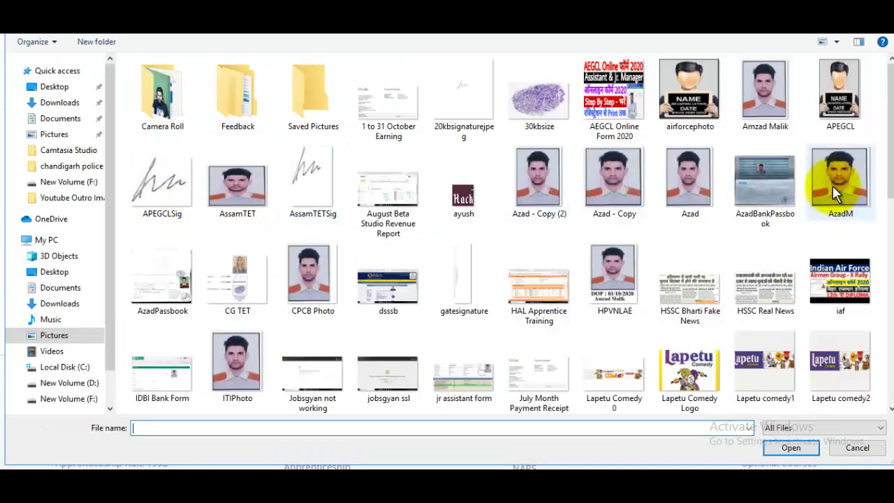
scroll(877, 199, down, 3)
click(313, 248)
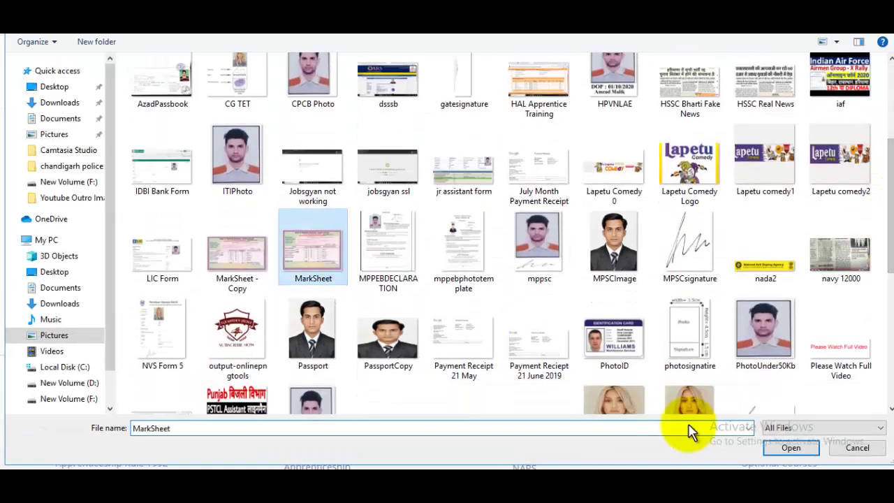
click(793, 450)
mouse_move(889, 326)
mouse_down()
mouse_move(889, 140)
mouse_move(890, 320)
mouse_up()
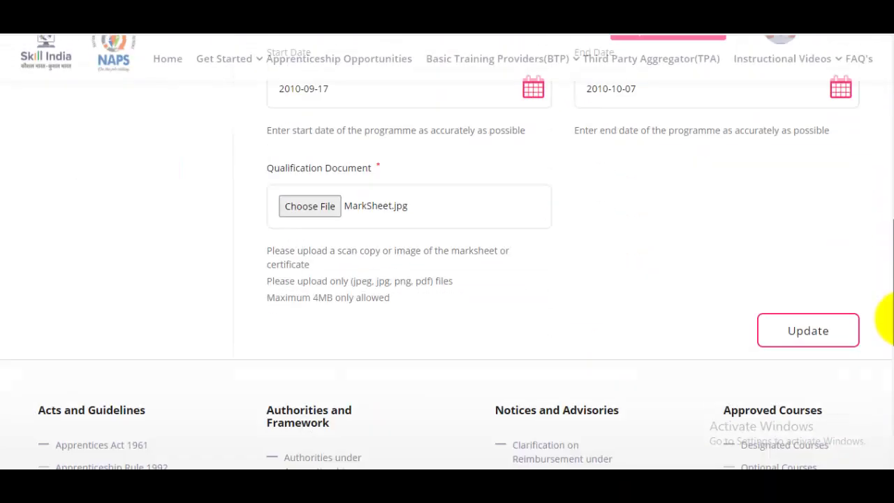
scroll(862, 303, down, 2)
click(815, 235)
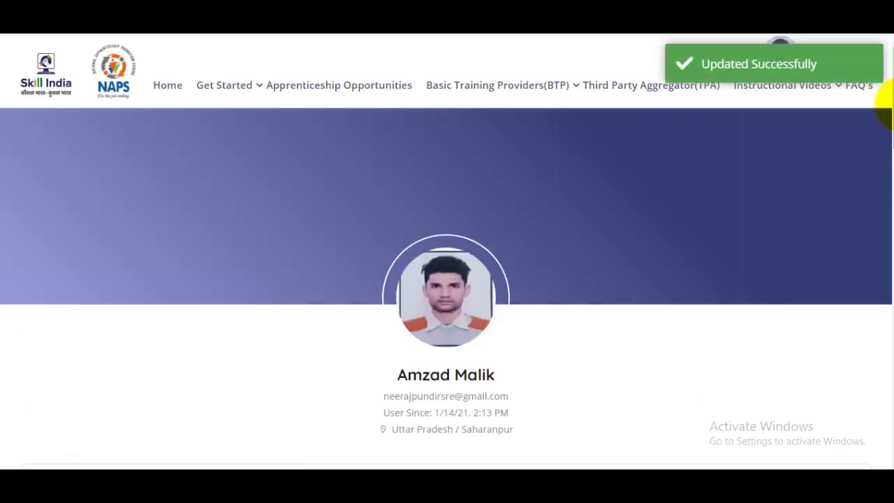
Start a new education entry with Educational Qualification as the qualification type and 12th as the qualification.
drag(889, 105, 884, 278)
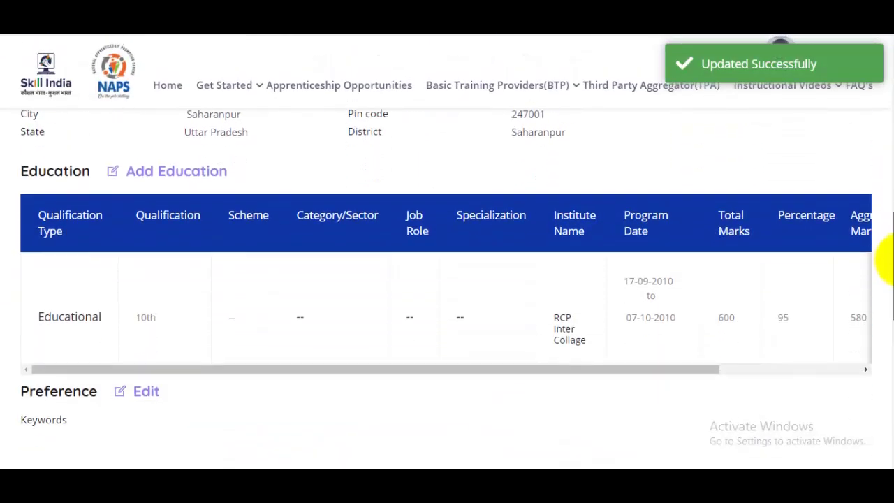
click(167, 173)
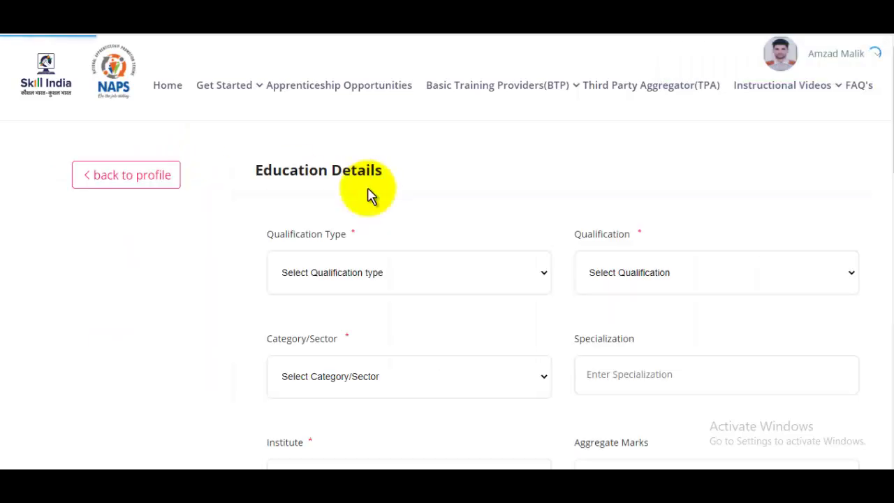
click(413, 280)
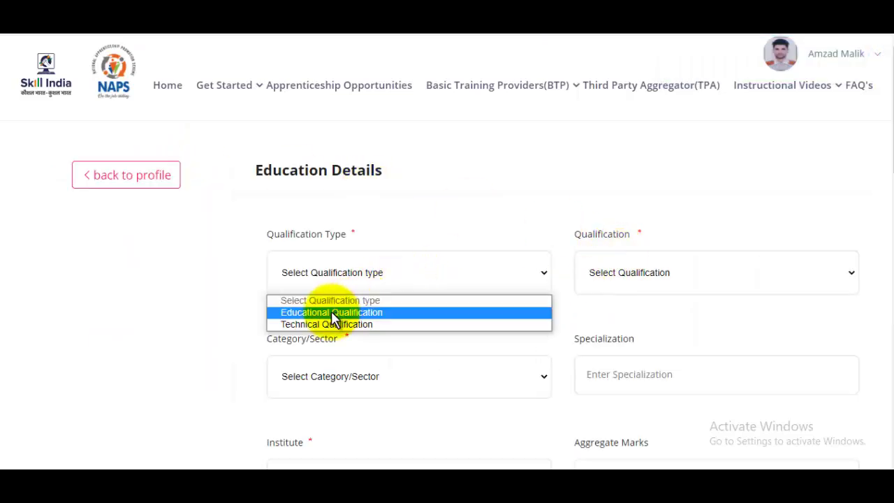
click(364, 314)
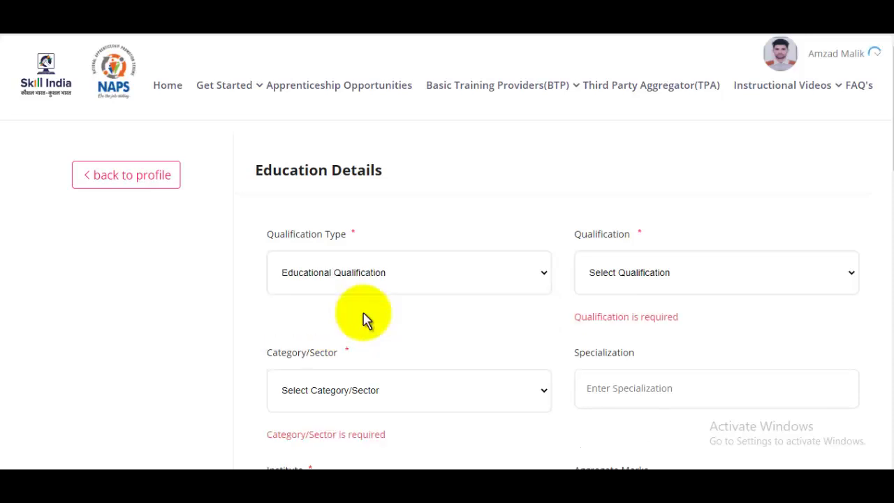
click(644, 273)
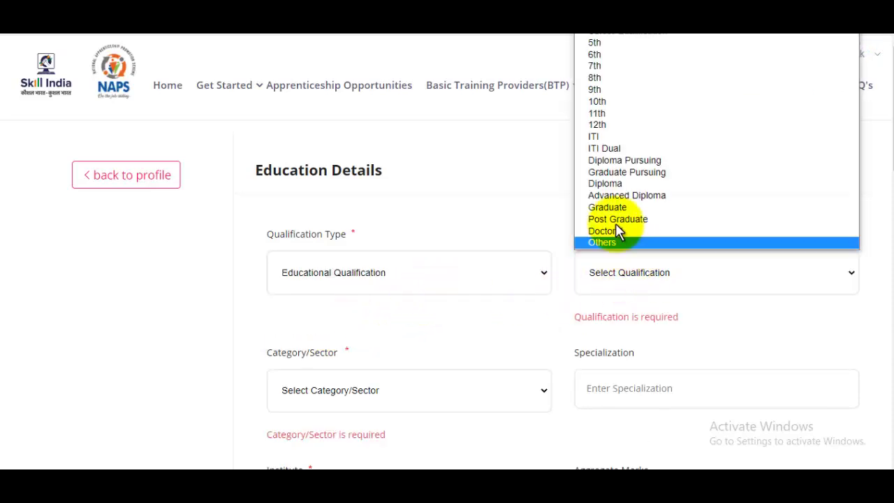
click(614, 125)
Set the category/sector of the 12th qualification to Science.
scroll(886, 155, down, 2)
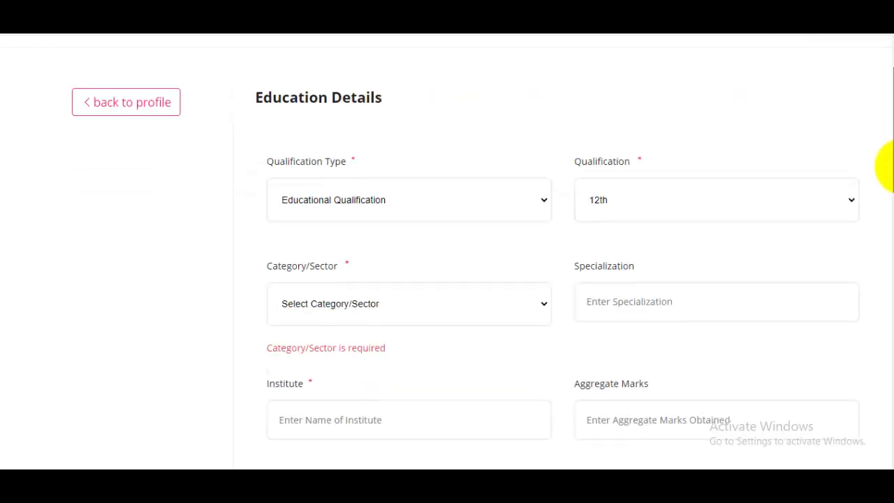
click(351, 252)
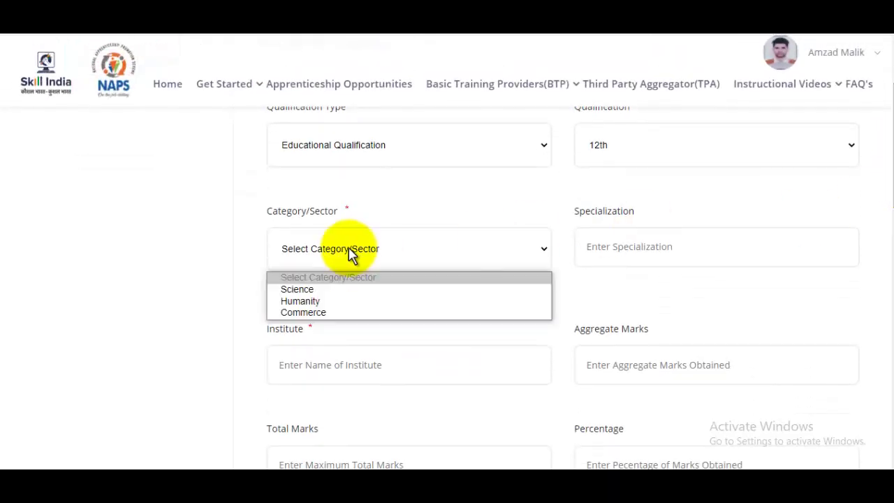
click(304, 293)
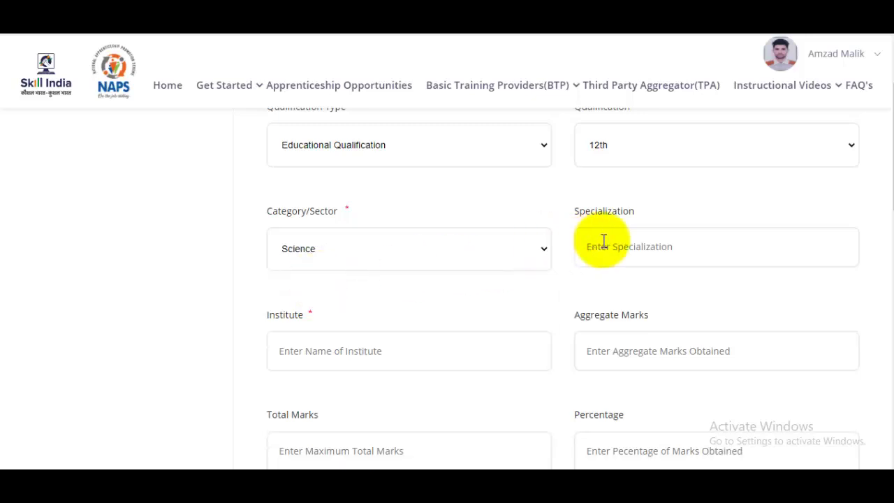
click(662, 241)
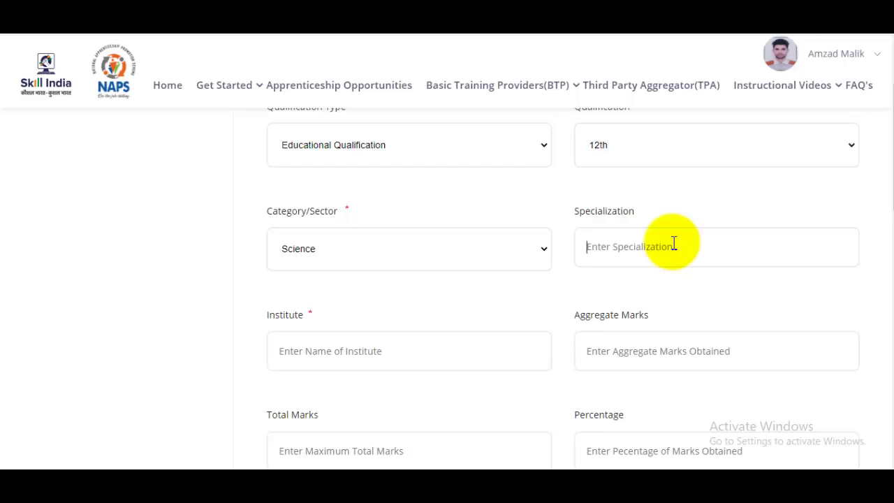
Go through the remaining fields of the 12th qualification and submit the education details.
scroll(629, 244, down, 2)
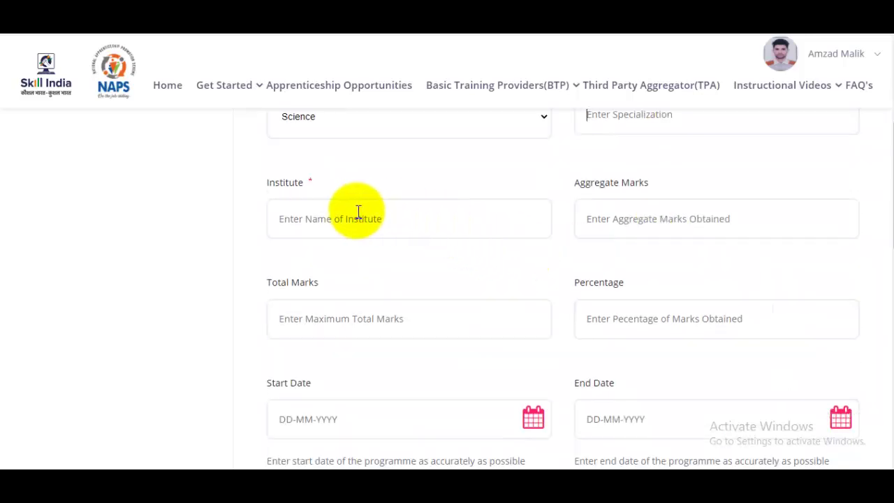
scroll(681, 208, down, 2)
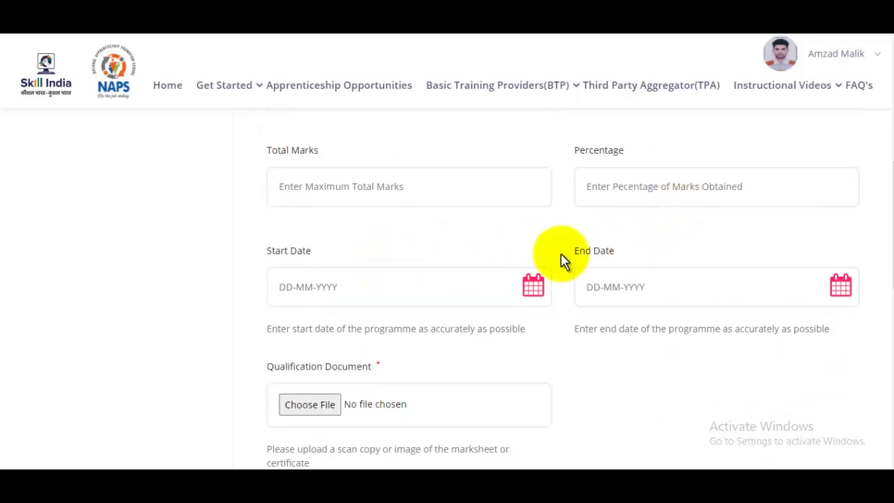
scroll(565, 261, down, 3)
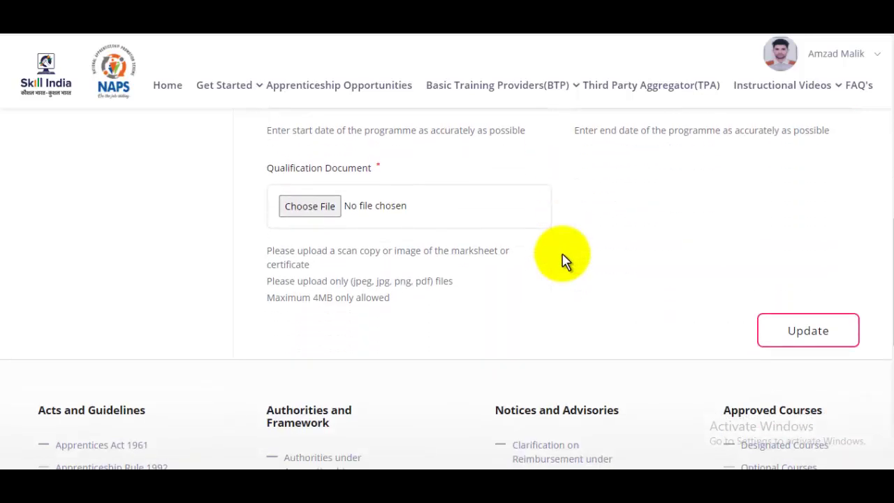
click(836, 337)
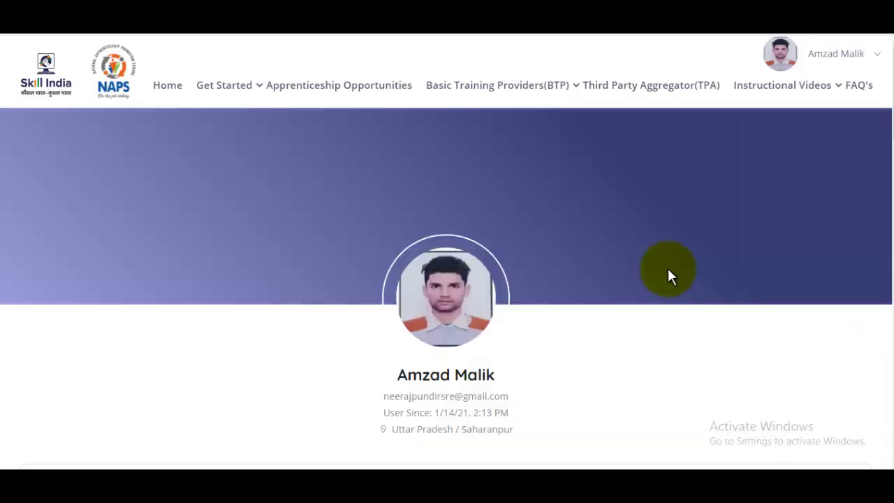
Start another education entry with Technical Qualification as the qualification type and States Specific Schemes as the scheme.
drag(885, 78, 886, 192)
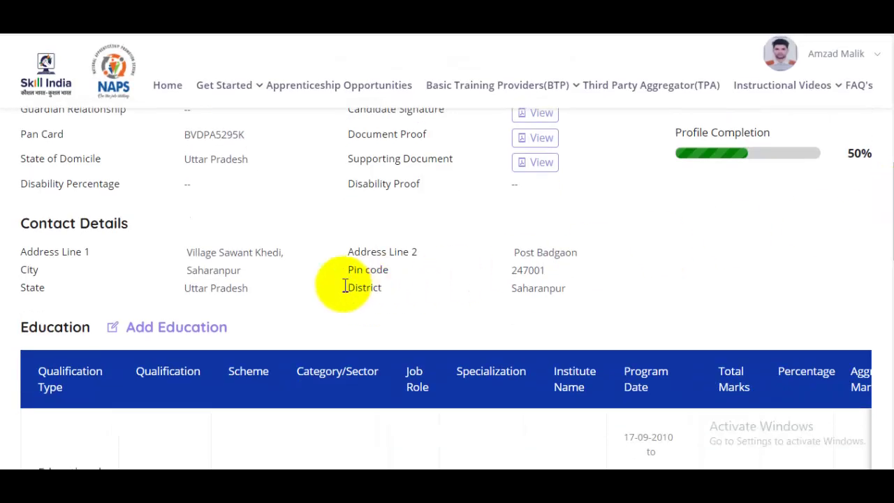
scroll(280, 273, down, 1)
click(185, 263)
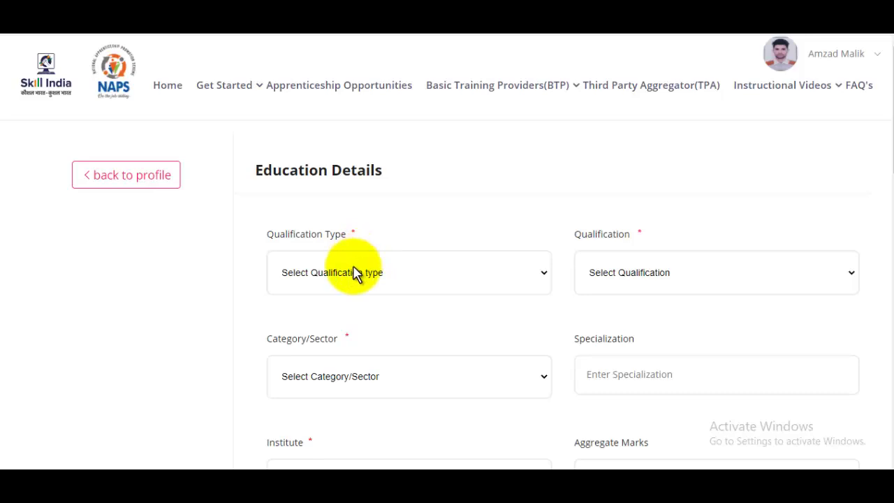
click(349, 278)
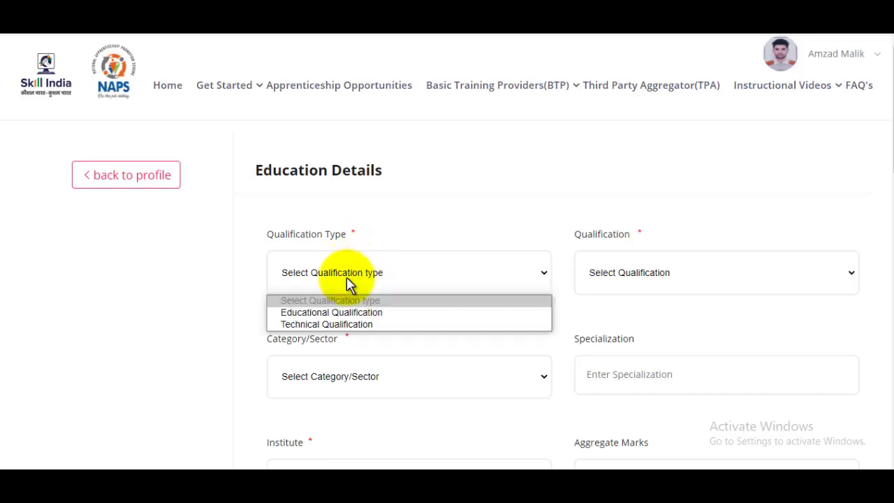
click(355, 323)
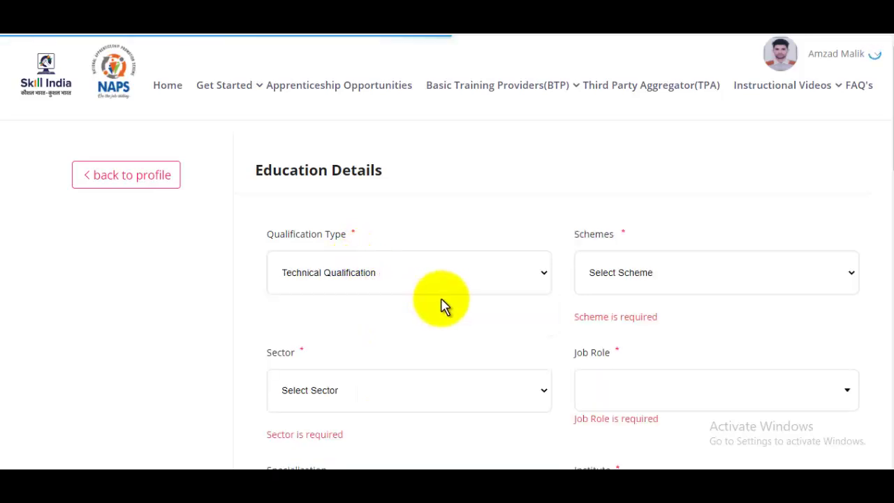
click(653, 271)
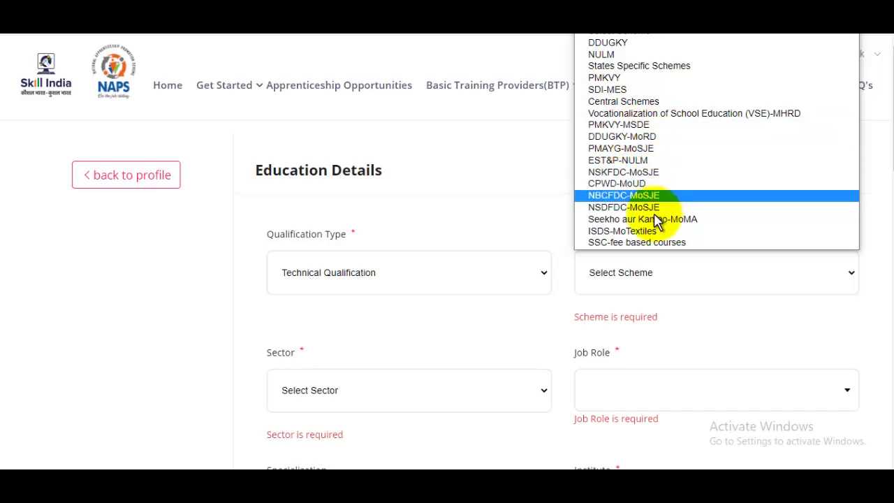
click(657, 70)
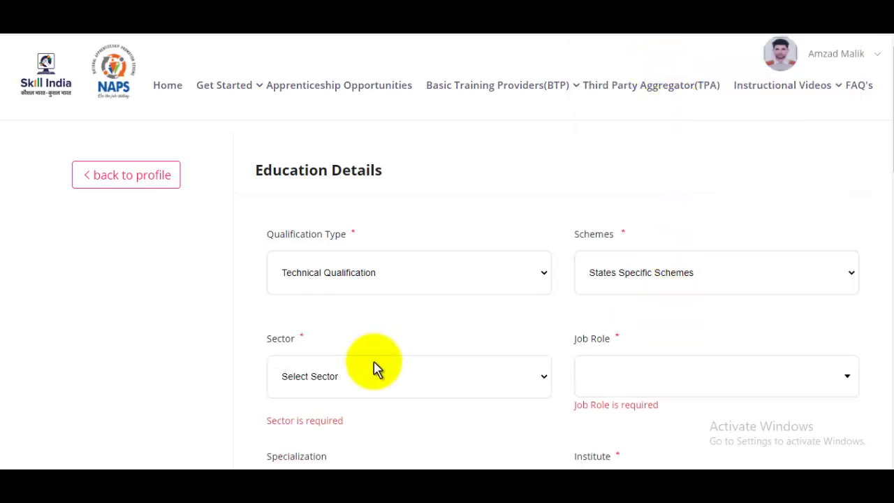
Set the sector of the technical qualification to Instrumentation Automation Surveillance & Communication.
click(351, 384)
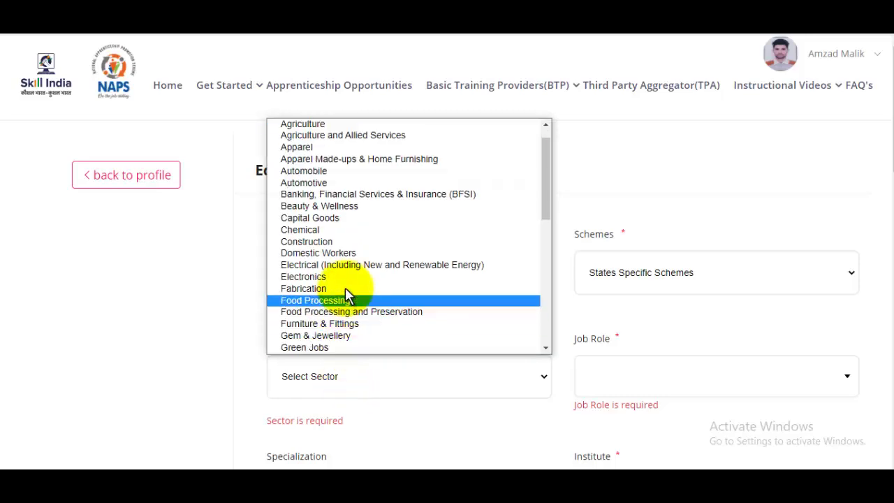
scroll(345, 255, down, 5)
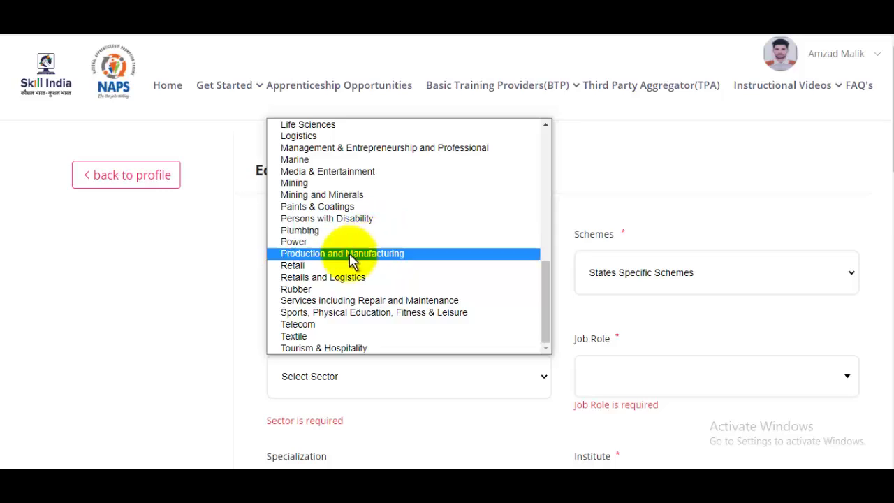
scroll(342, 210, up, 4)
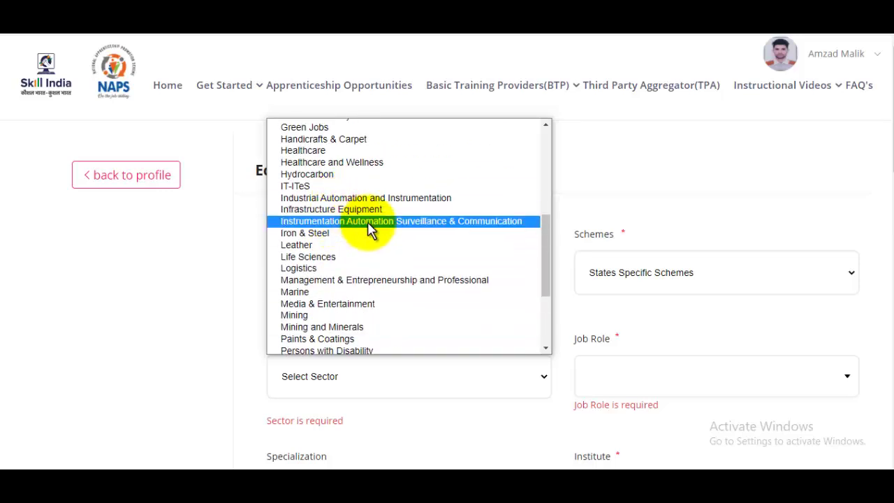
click(367, 222)
Search the job roles for Fitter and choose Power Plant Millwright Fitter for the technical qualification.
scroll(430, 325, down, 3)
click(629, 254)
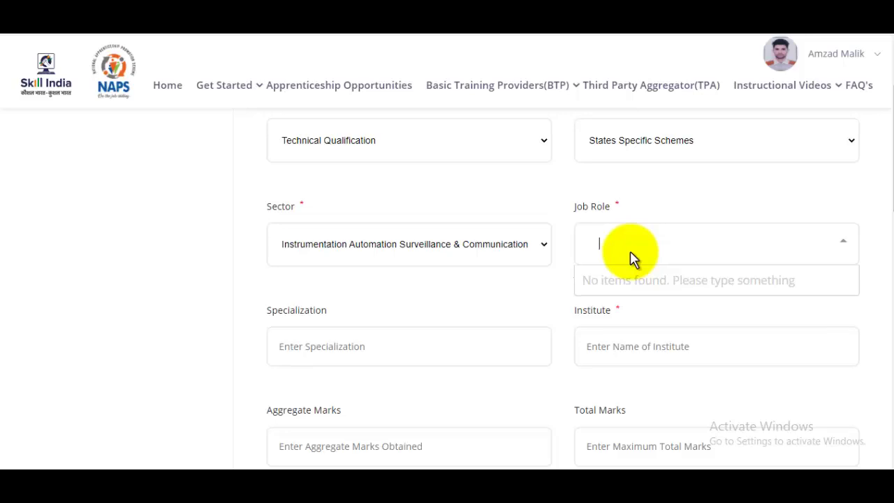
text(Fitter)
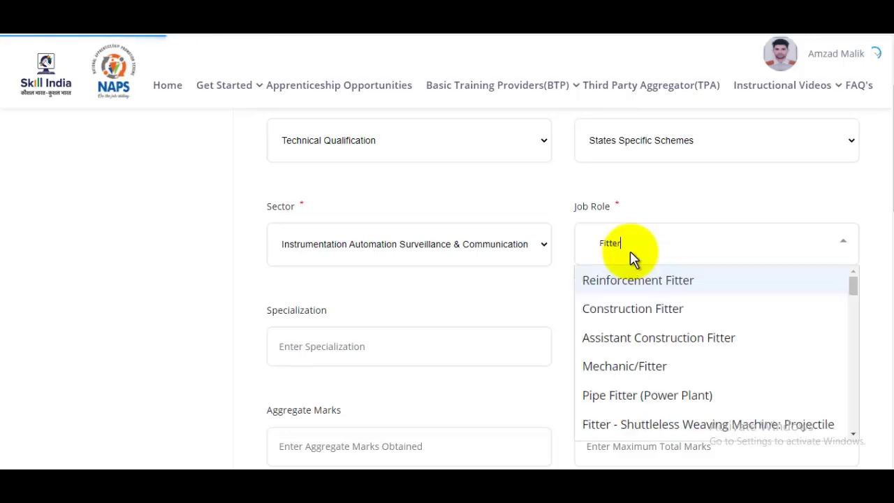
scroll(670, 338, down, 2)
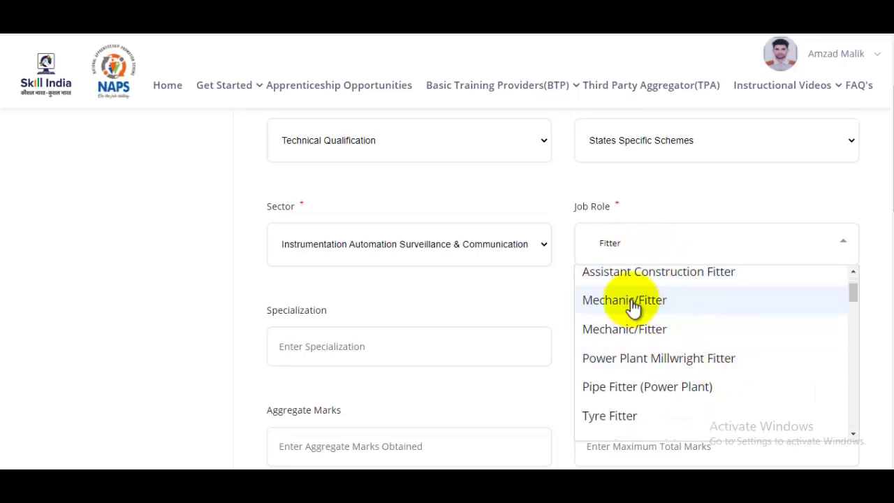
click(632, 304)
click(696, 257)
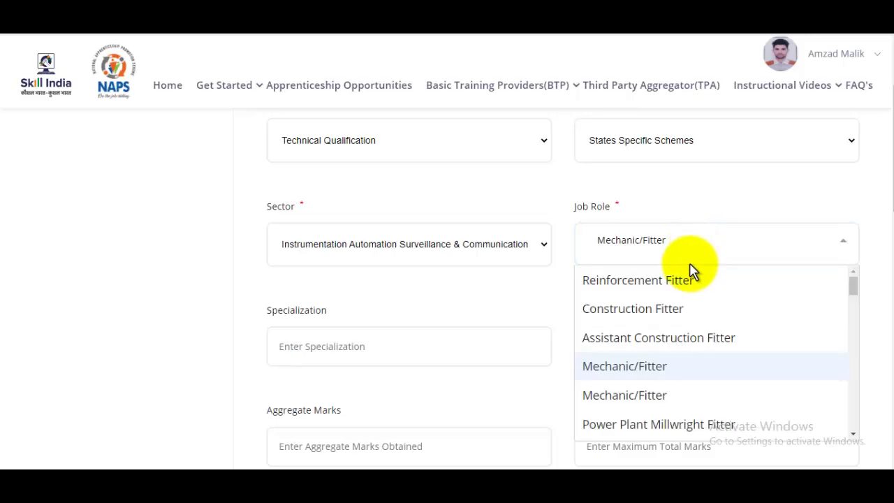
click(620, 425)
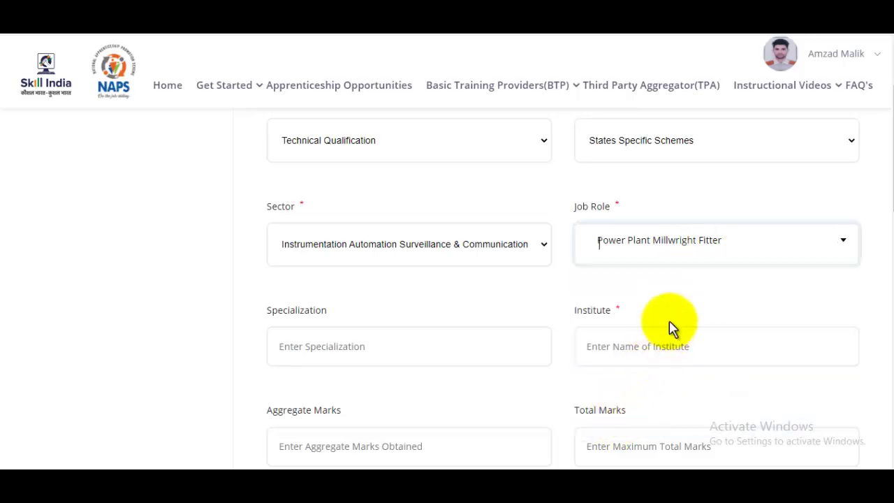
click(701, 264)
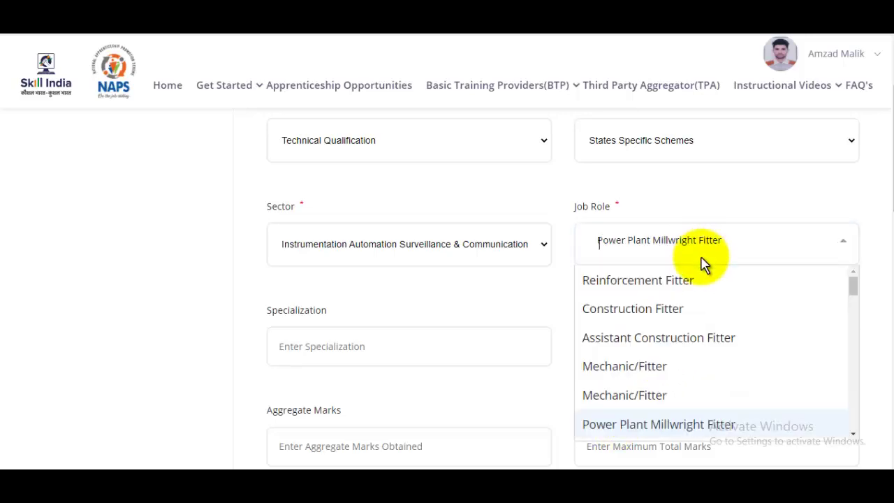
click(787, 190)
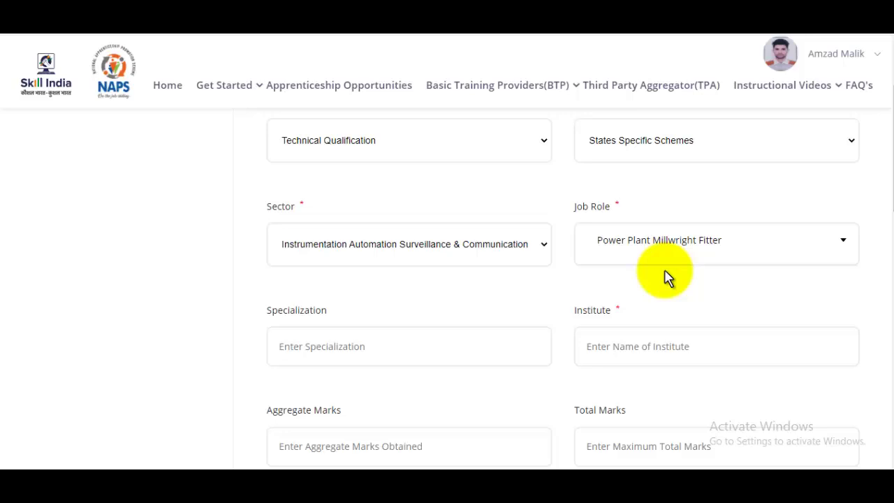
Fill in the technical qualification with specialization Fitter, institute CCSU and aggregate marks 478.
click(340, 347)
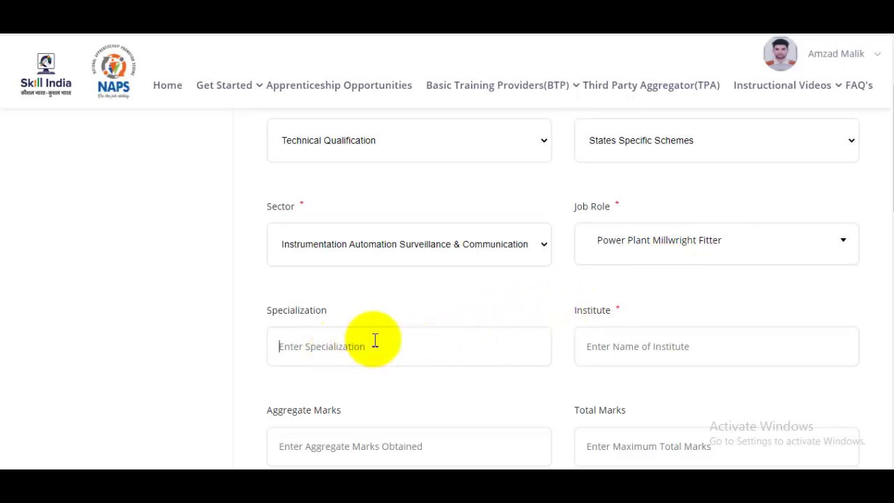
text(Fitter)
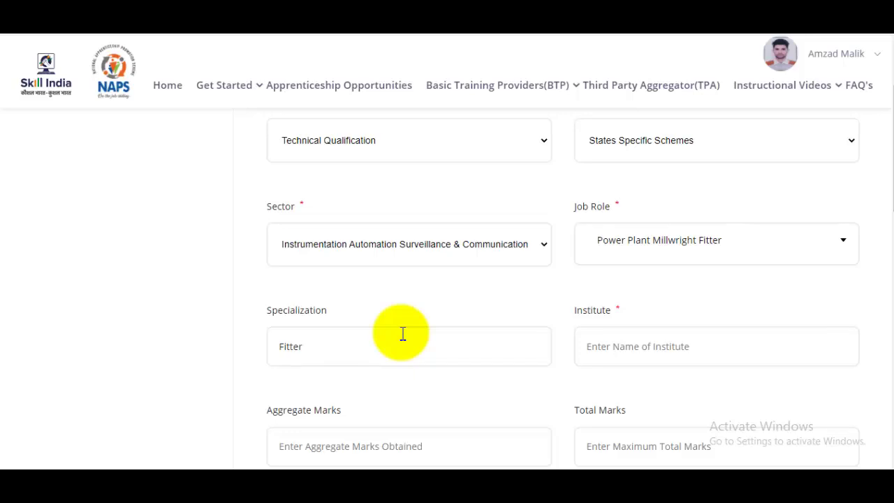
scroll(489, 293, down, 2)
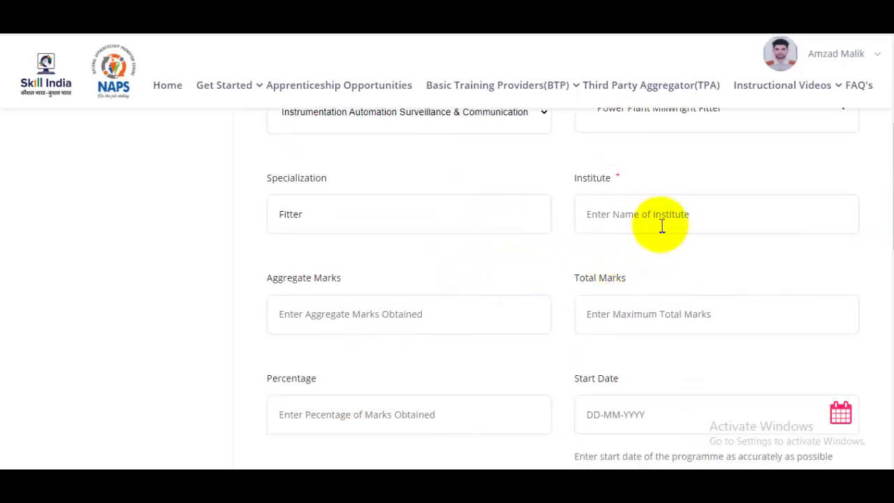
click(663, 217)
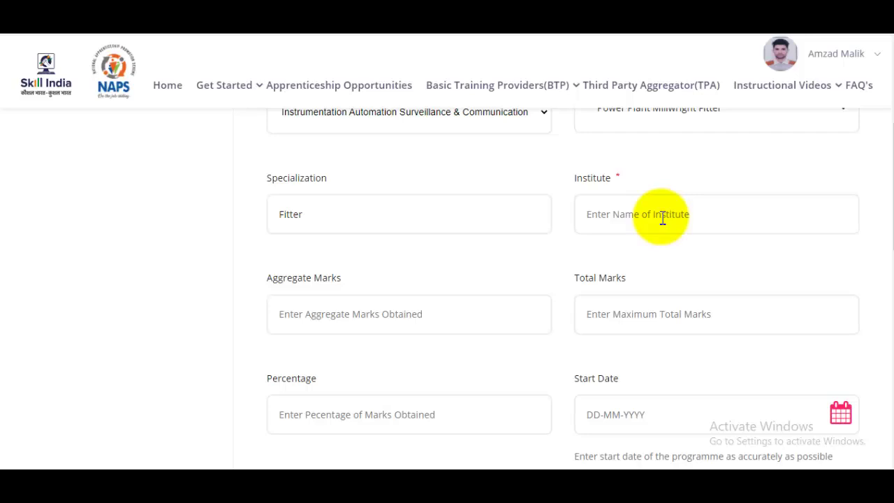
text(c)
click(364, 321)
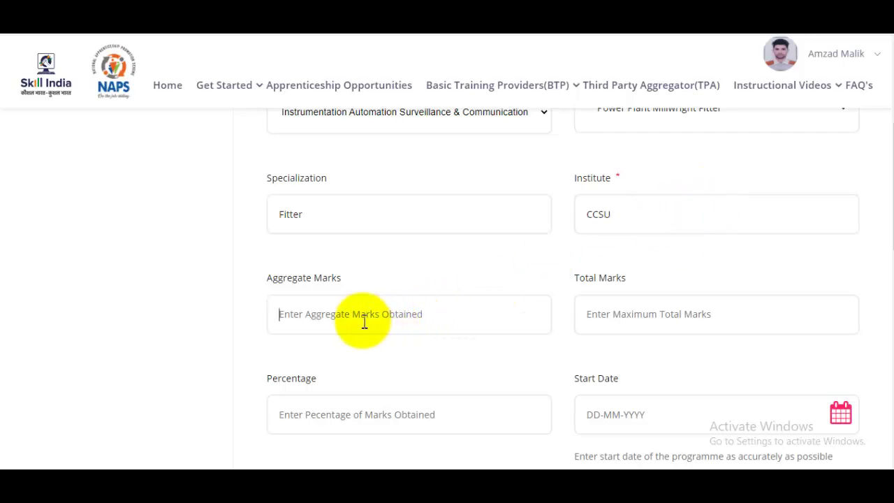
text(478)
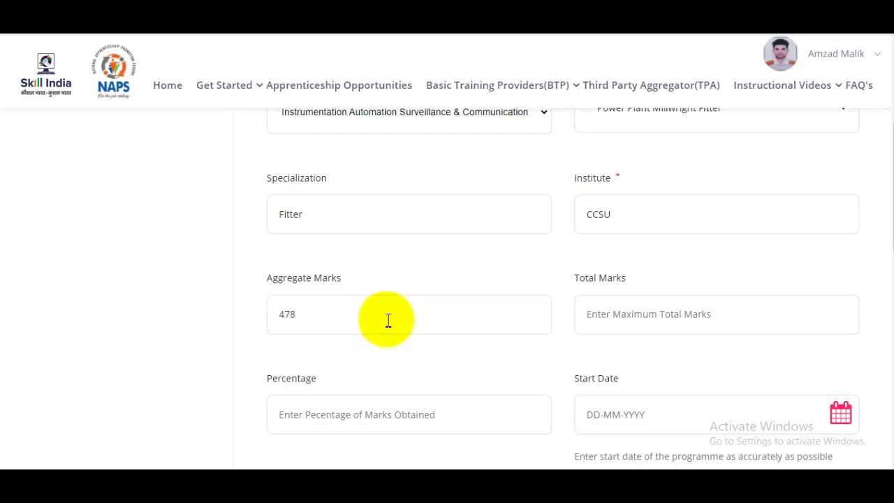
Set the technical qualification's total marks to 500 and its percentage to 93.
click(669, 312)
text(500)
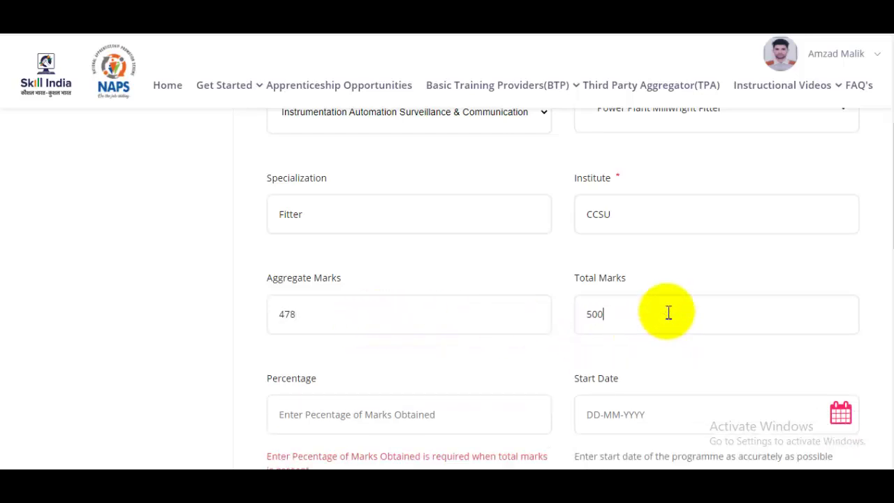
scroll(667, 311, down, 1)
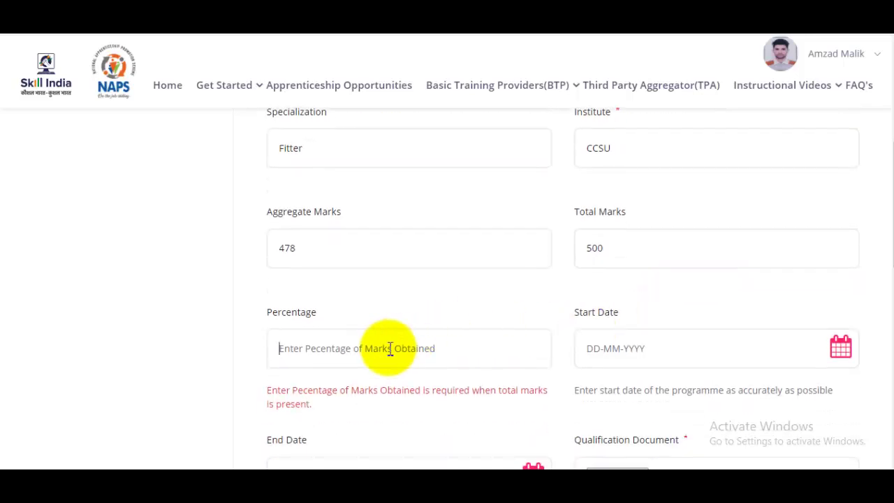
text(93)
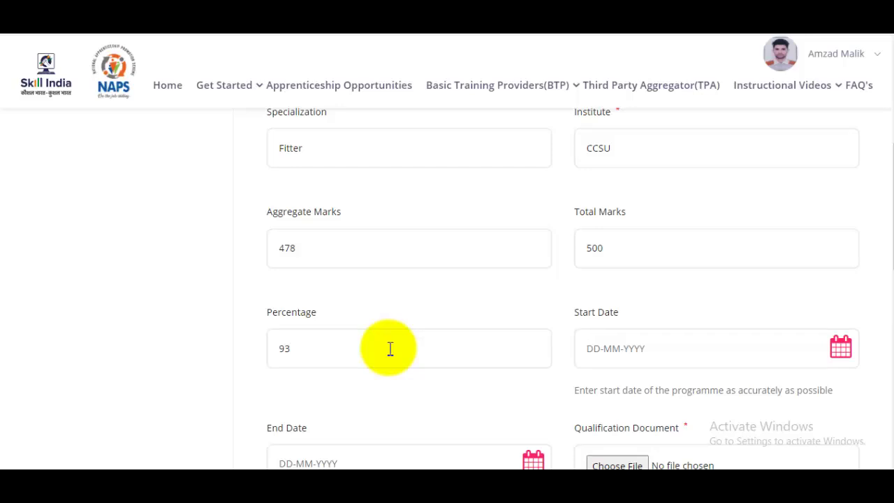
Set the start date of the technical qualification to 16 July 2016.
scroll(426, 315, down, 3)
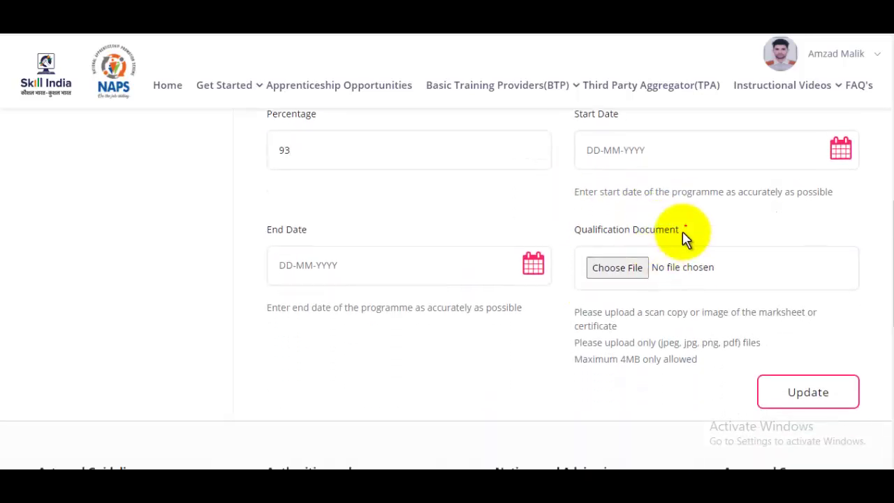
click(841, 150)
click(702, 190)
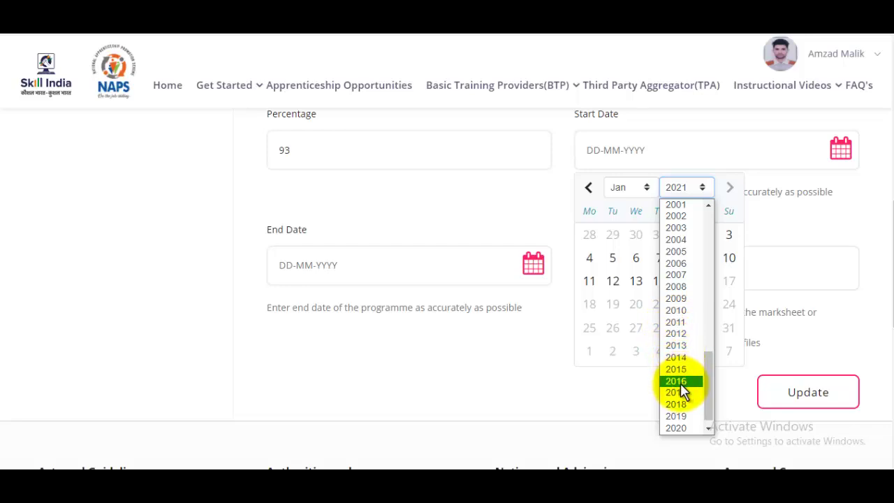
click(677, 382)
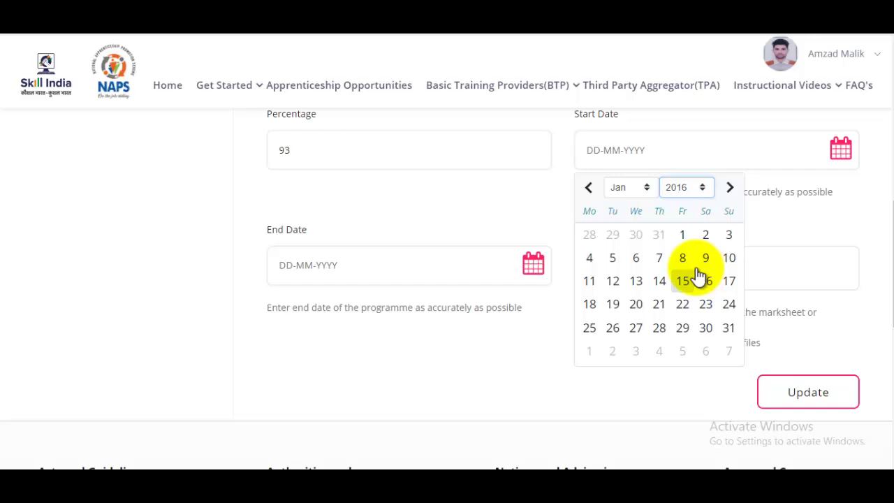
click(632, 192)
click(629, 275)
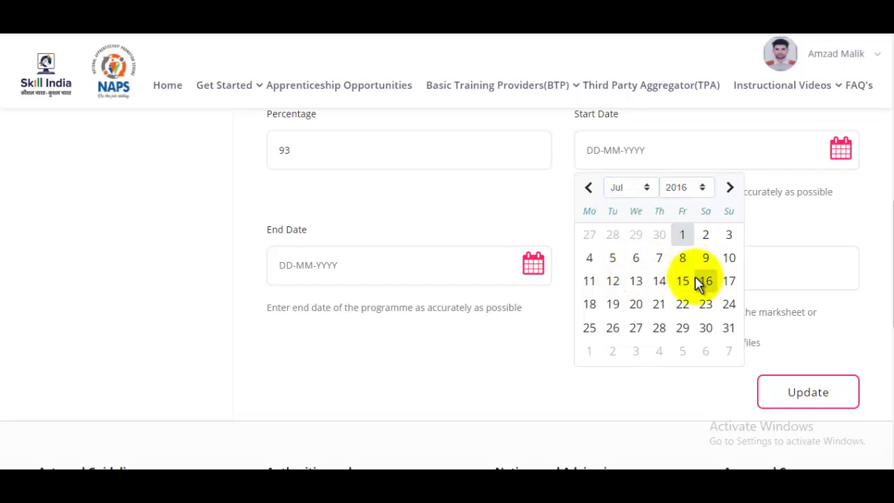
click(706, 281)
Set the end date of the technical qualification to 14 September 2018.
click(533, 266)
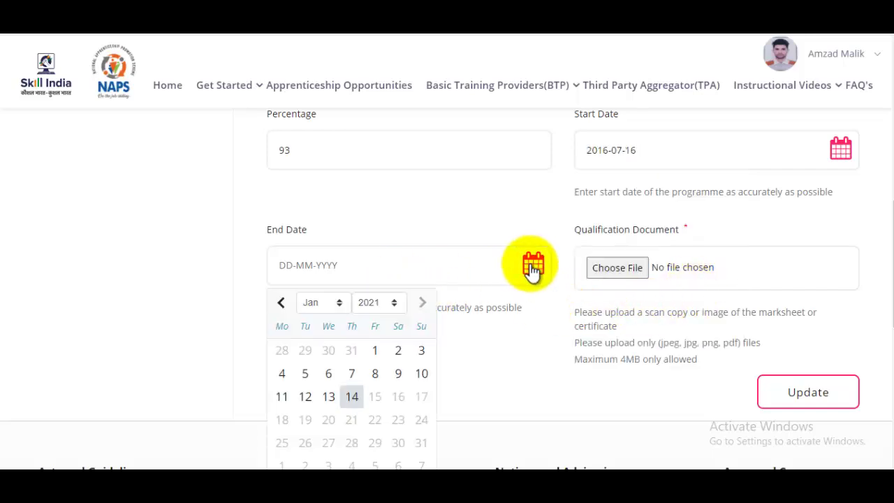
click(374, 303)
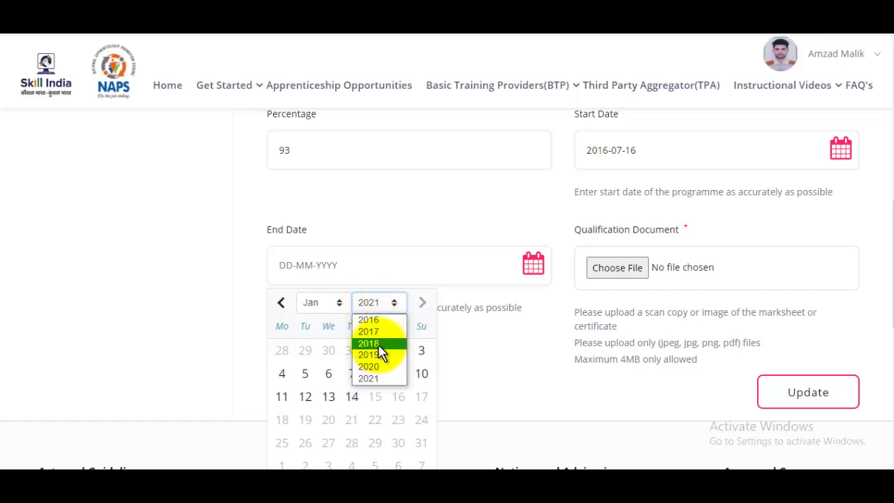
click(378, 344)
click(328, 305)
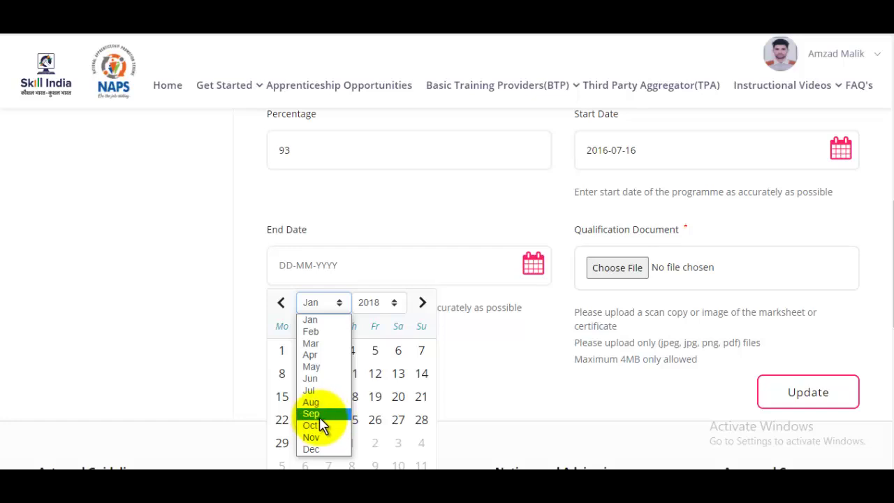
click(319, 416)
click(375, 395)
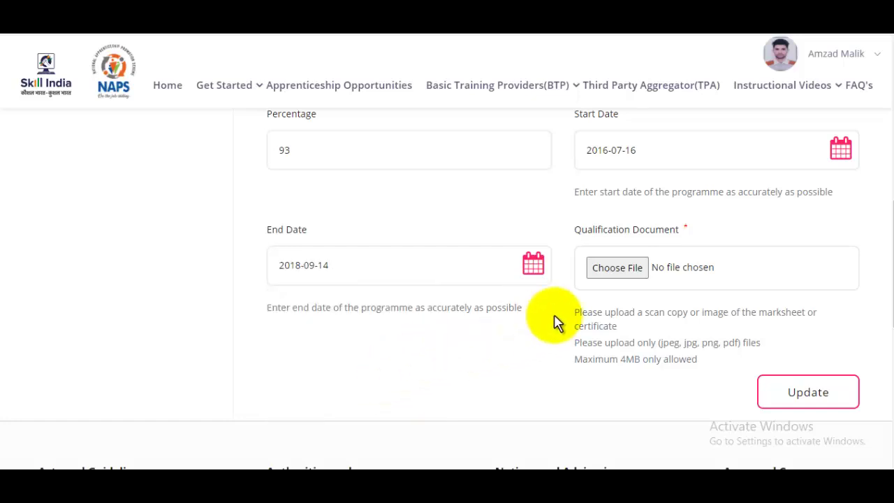
Attach MarkSheet.jpg as the qualification document and save the technical qualification entry.
click(629, 268)
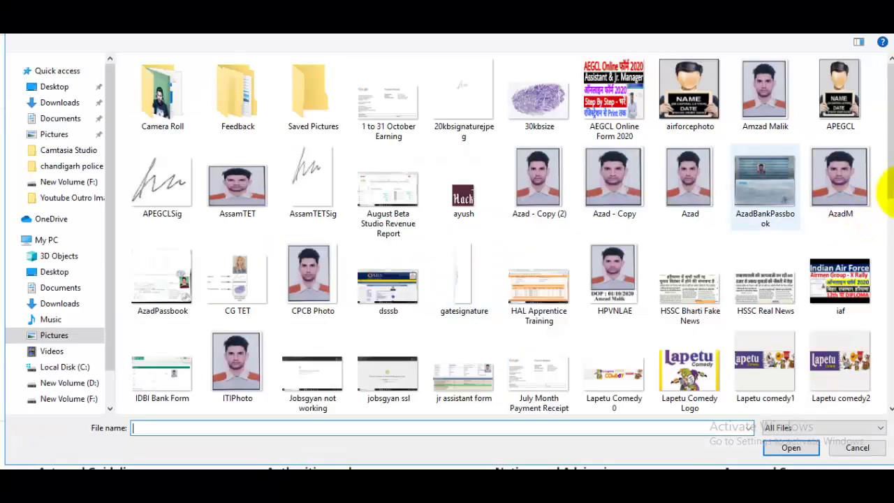
drag(888, 105, 886, 262)
click(316, 136)
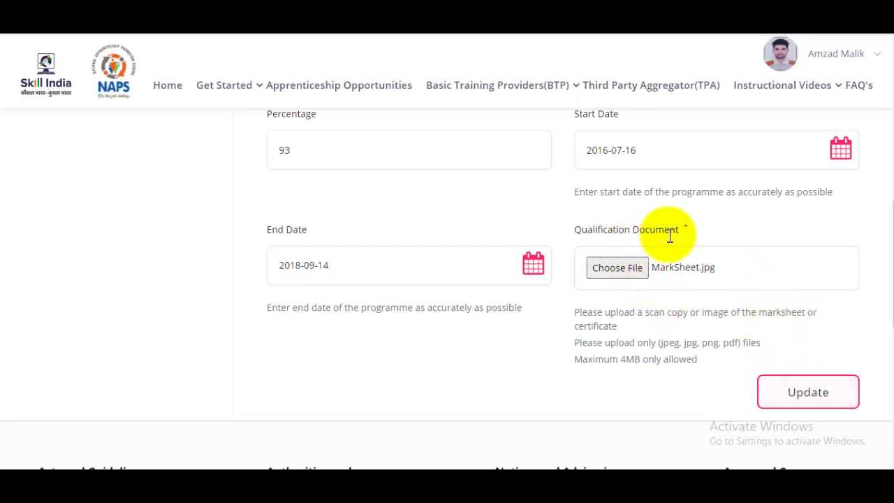
drag(884, 289, 888, 343)
click(810, 208)
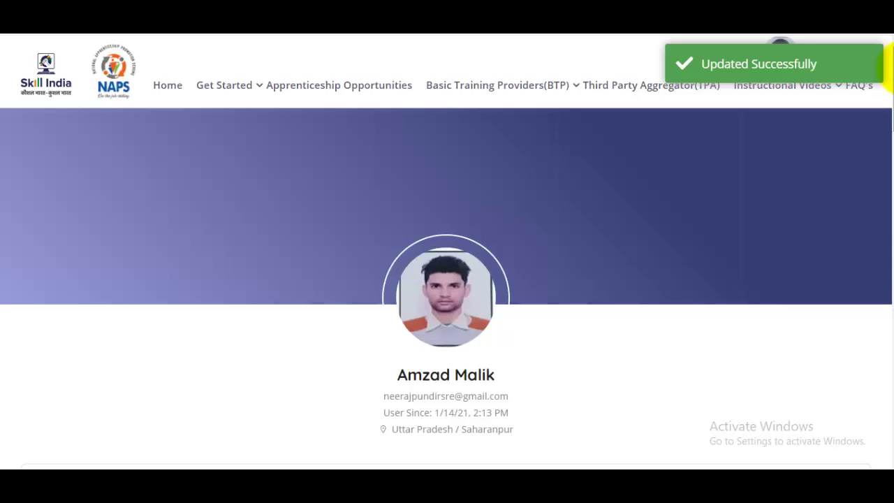
Review the education table in the profile, checking the 10th, 12th and technical qualification entries.
drag(887, 67, 888, 188)
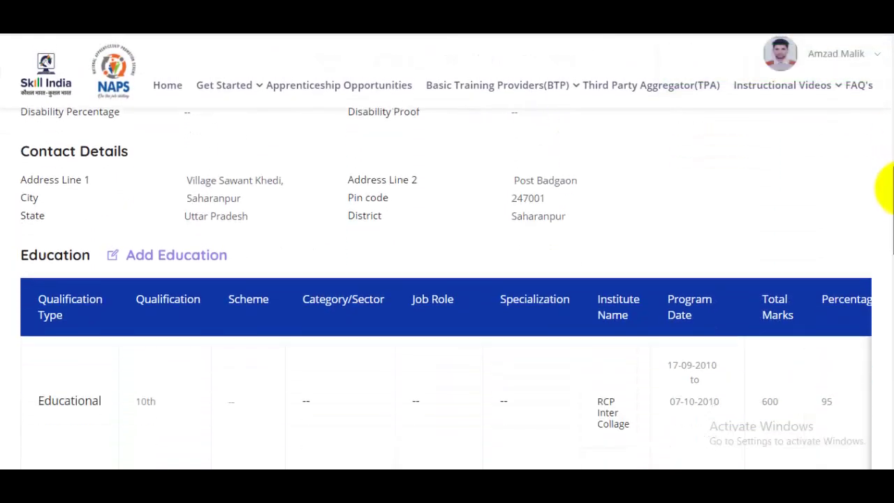
scroll(447, 316, down, 1)
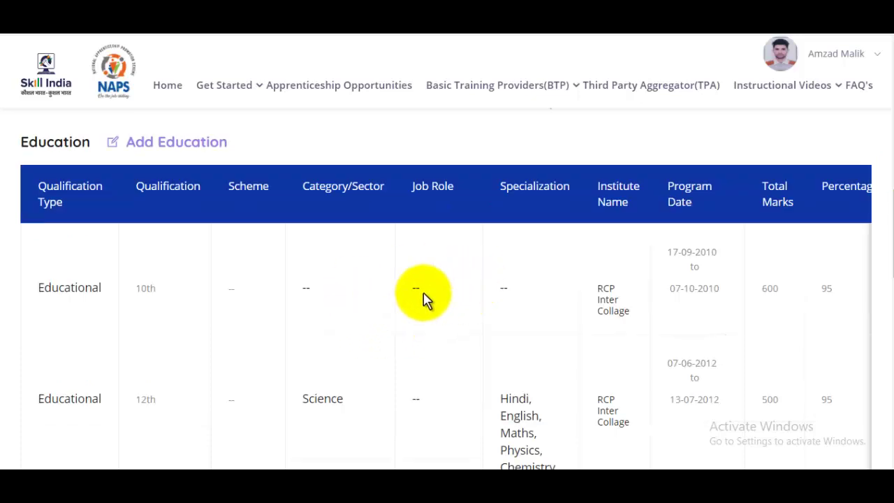
scroll(191, 216, down, 1)
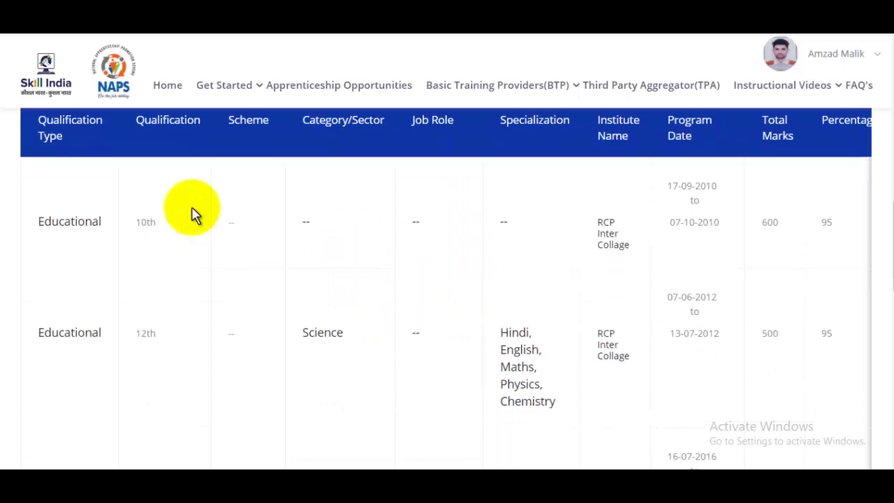
scroll(175, 216, up, 1)
scroll(371, 239, down, 4)
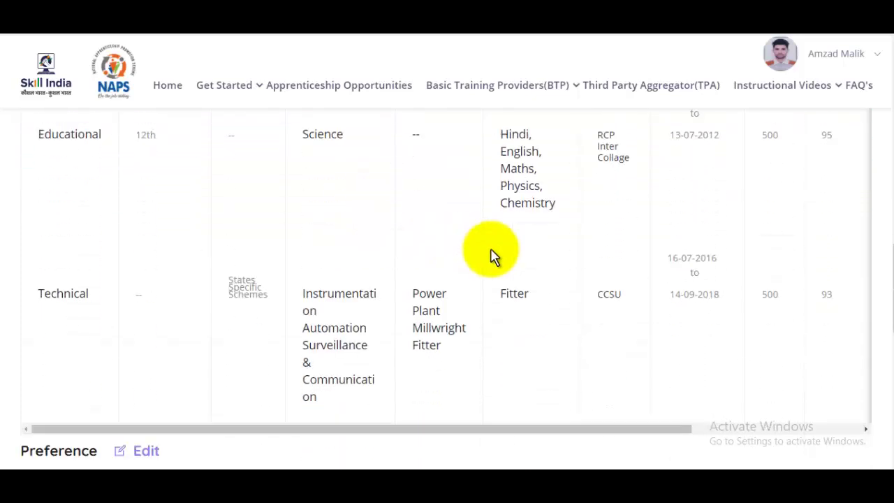
scroll(489, 255, down, 3)
scroll(489, 256, down, 1)
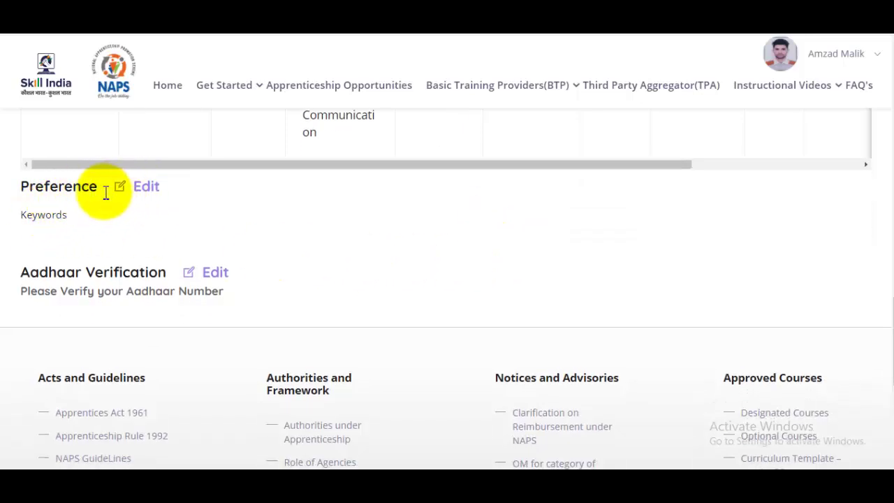
Open the profile's preferences for editing and add the keywords Fitter and 10th iti fitter.
click(144, 194)
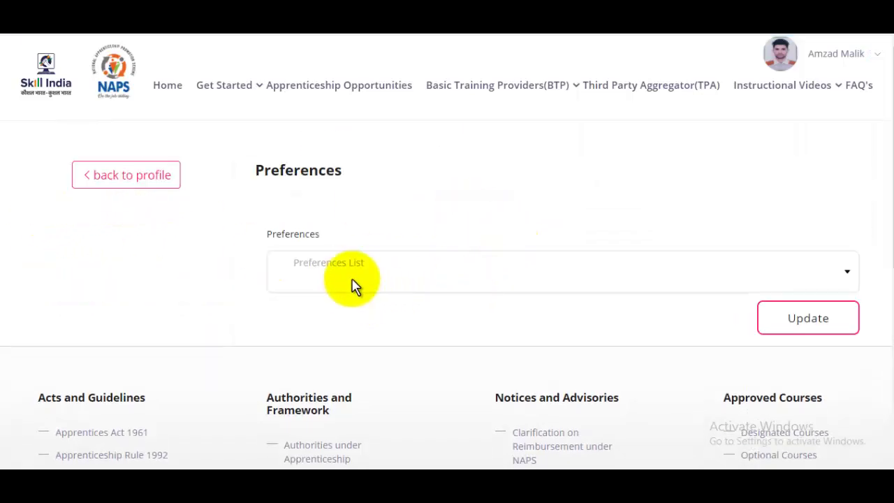
click(354, 277)
text(Fitter)
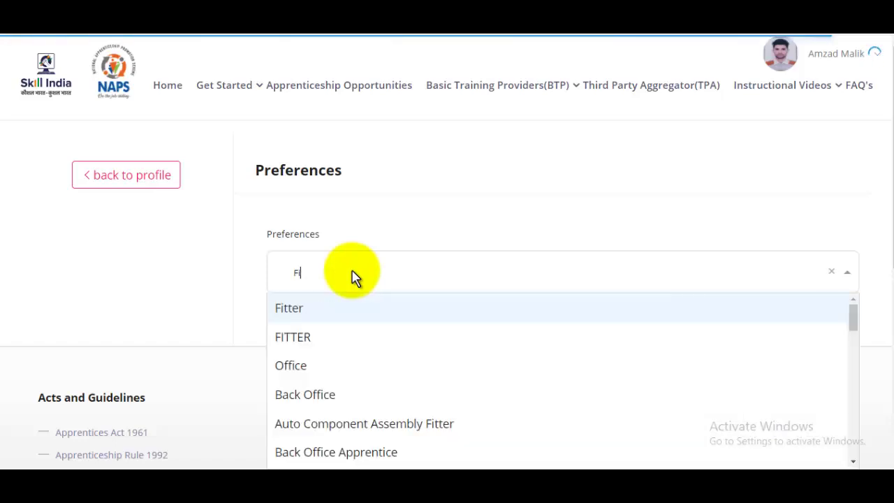
click(321, 315)
text(10th)
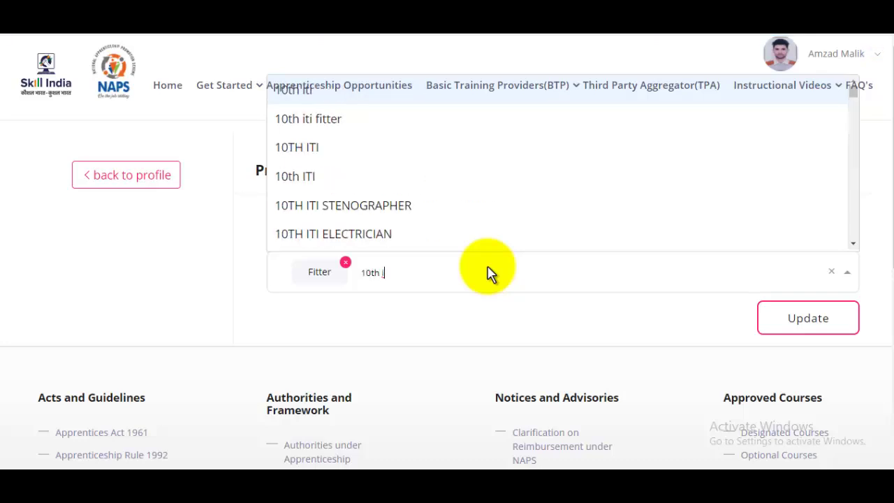
click(326, 123)
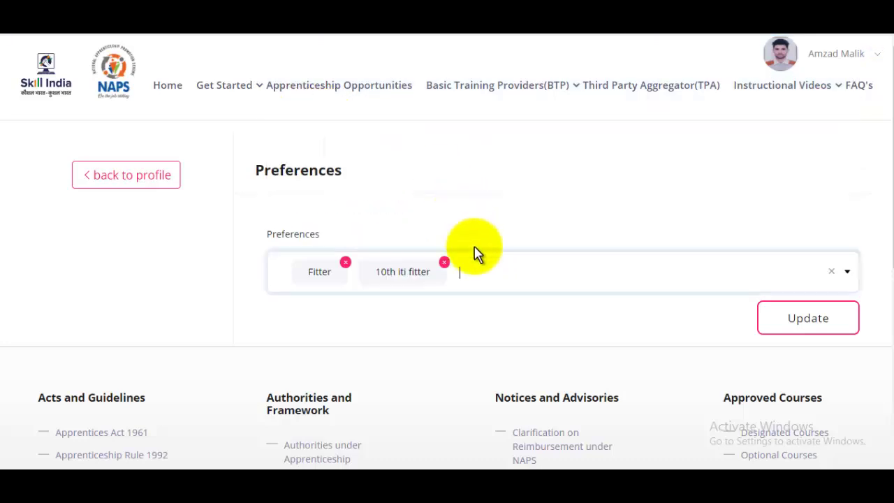
Add 10TH ITI STENOGRAPHER and 10TH ITI ELECTRICIAN to the preferences and save them.
click(506, 282)
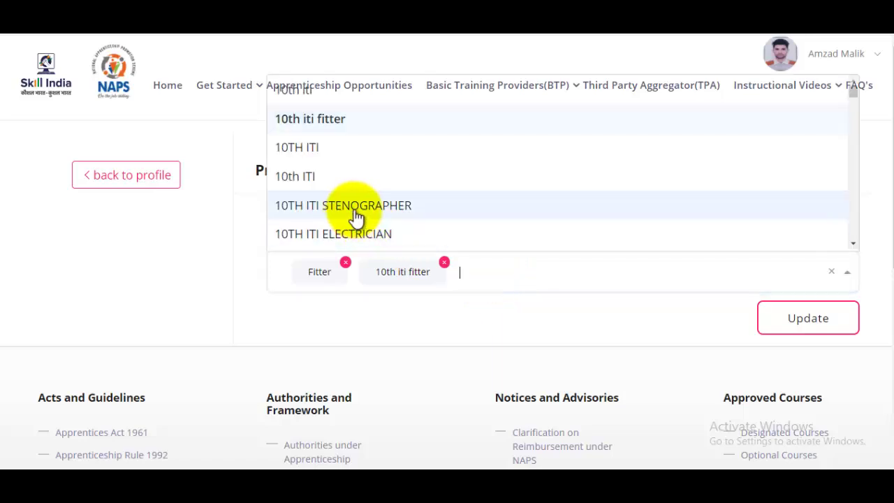
click(404, 207)
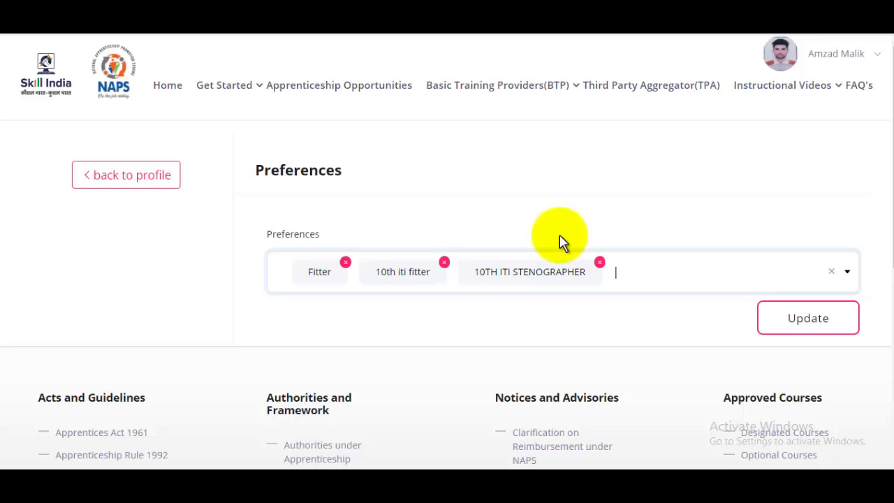
click(649, 272)
click(391, 236)
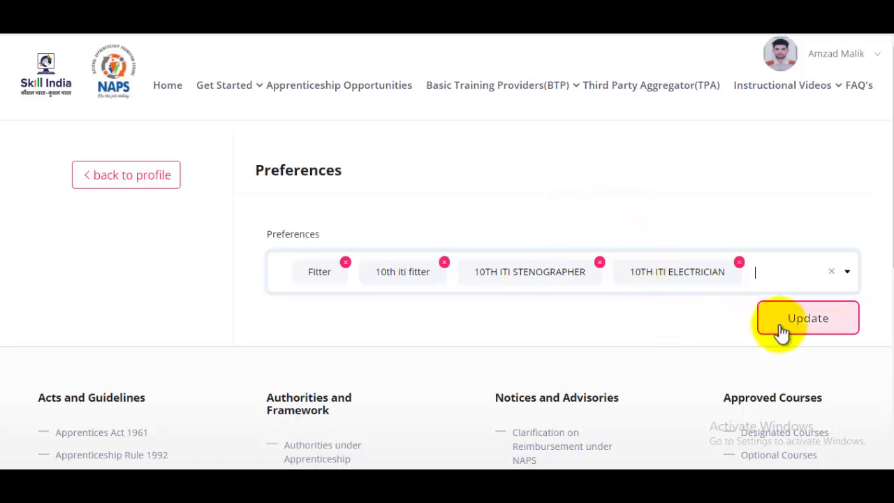
click(808, 320)
Open the profile's Aadhaar verification form, check its number field and consent terms, and try to submit it.
scroll(647, 290, down, 3)
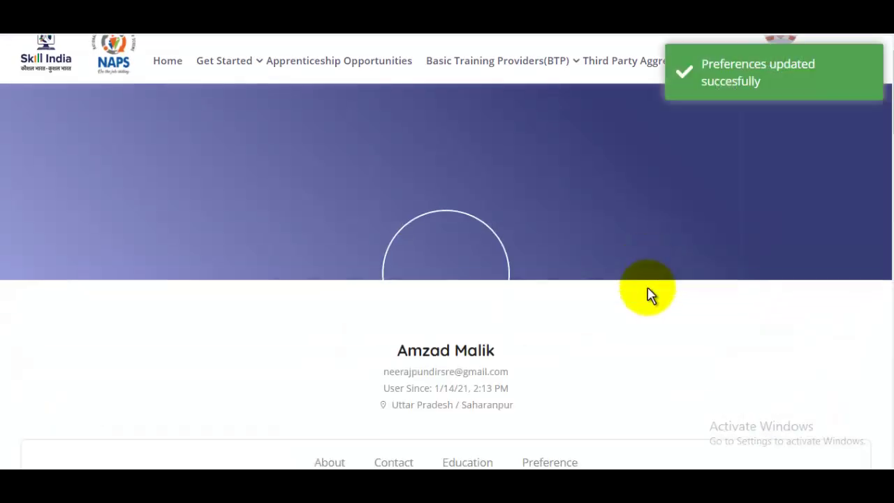
scroll(647, 290, down, 10)
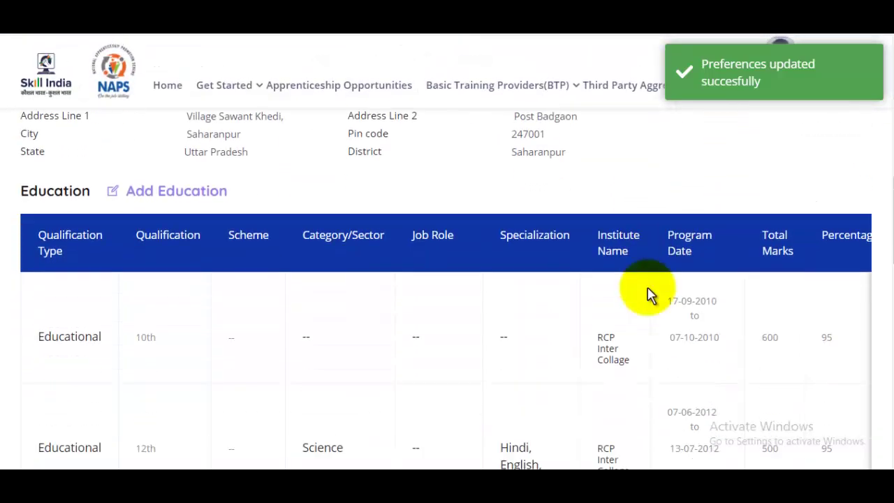
scroll(648, 290, down, 8)
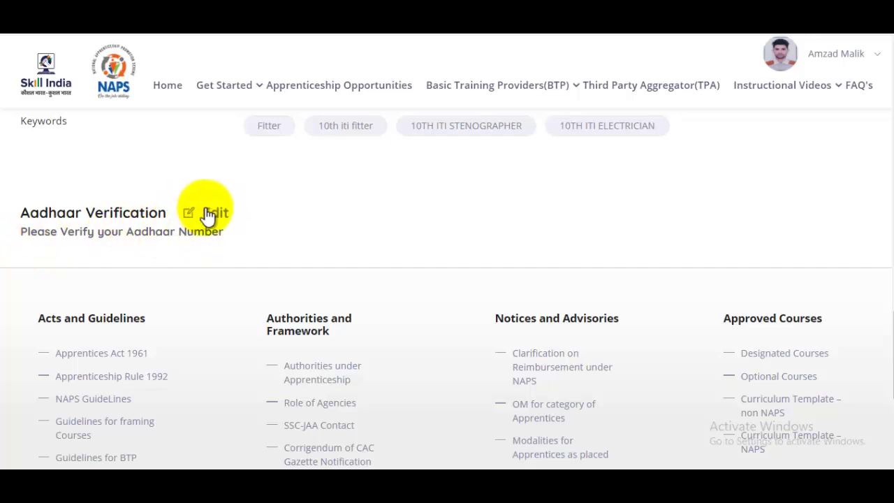
click(208, 215)
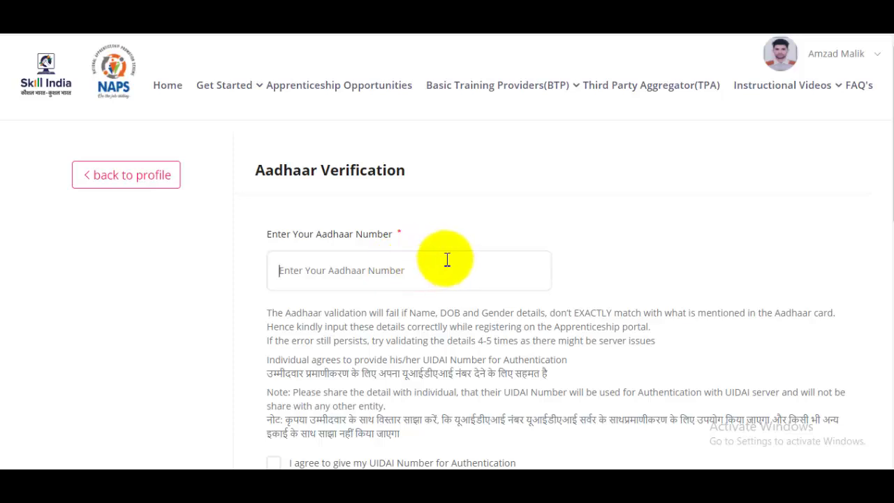
scroll(450, 257, down, 4)
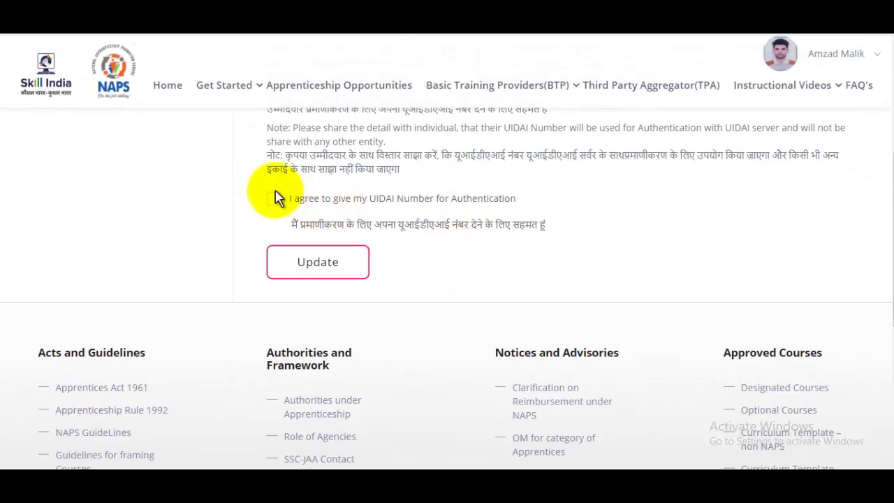
scroll(283, 203, up, 1)
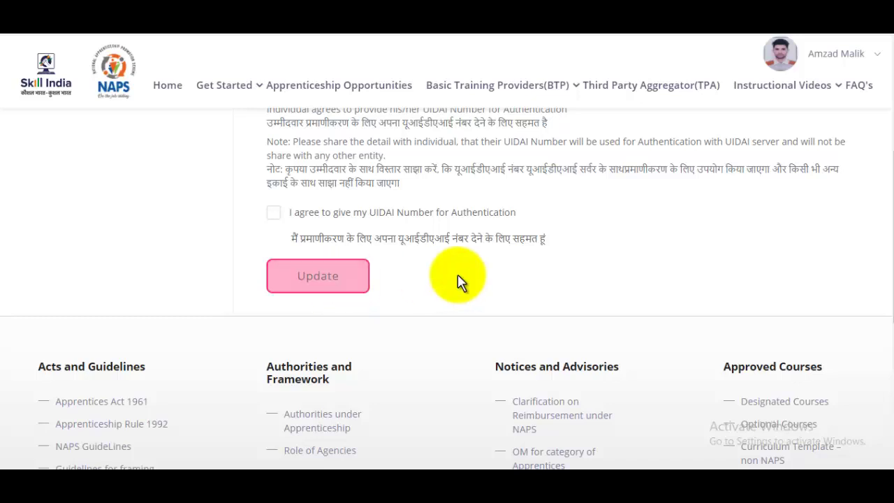
click(353, 280)
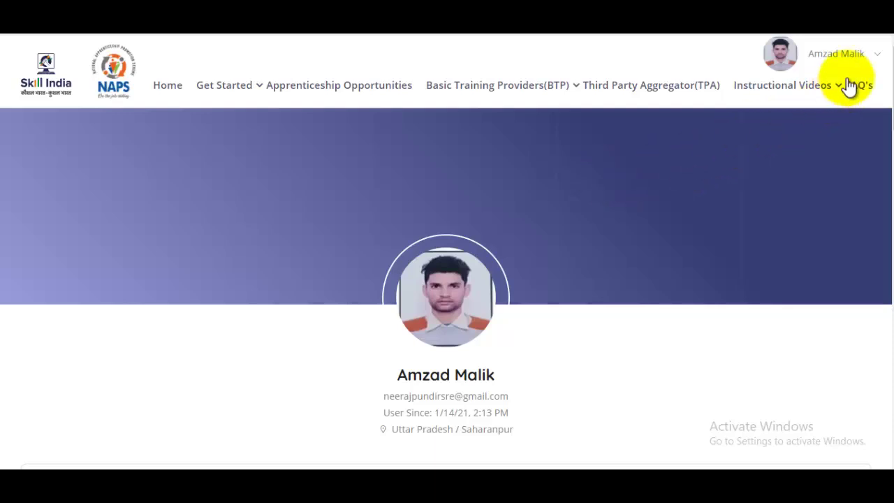
Open the candidate's dashboard and look over the contracts, applications and invitations sections.
click(877, 57)
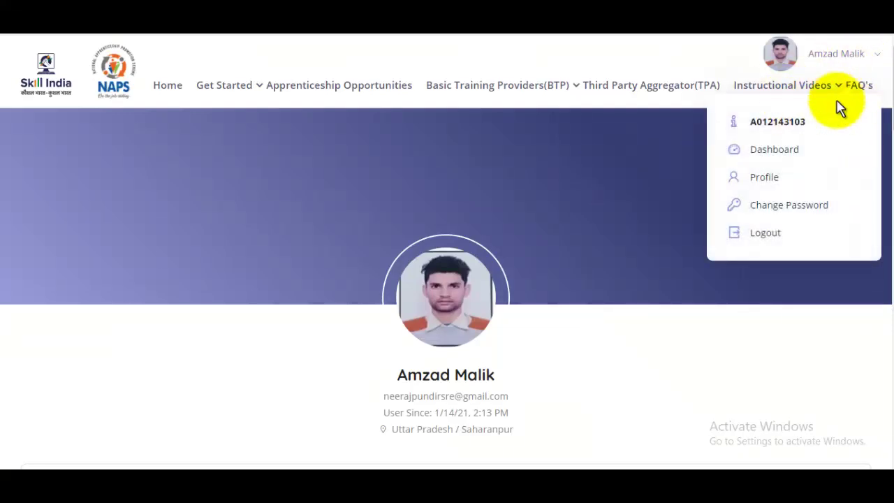
click(771, 159)
scroll(489, 218, down, 2)
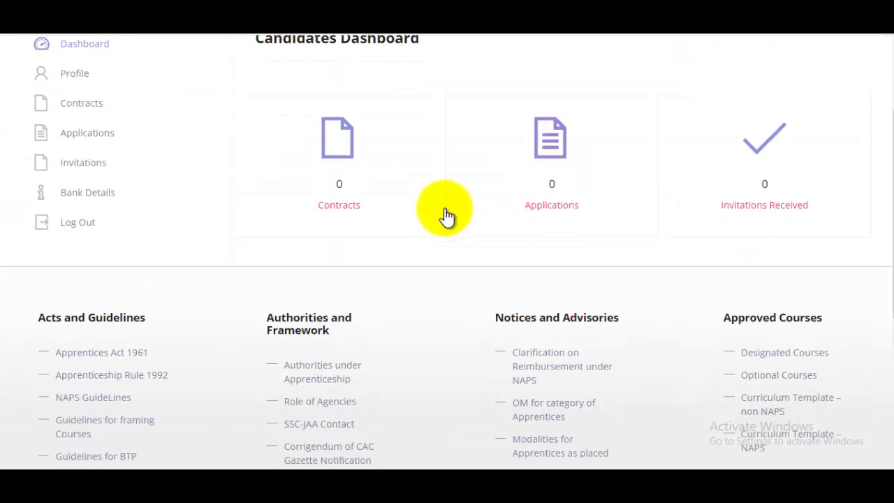
Open the apprenticeship opportunities and filter them by the establishment AIRPORTS AUTHORITY OF INDIA.
scroll(469, 256, up, 2)
scroll(489, 265, down, 1)
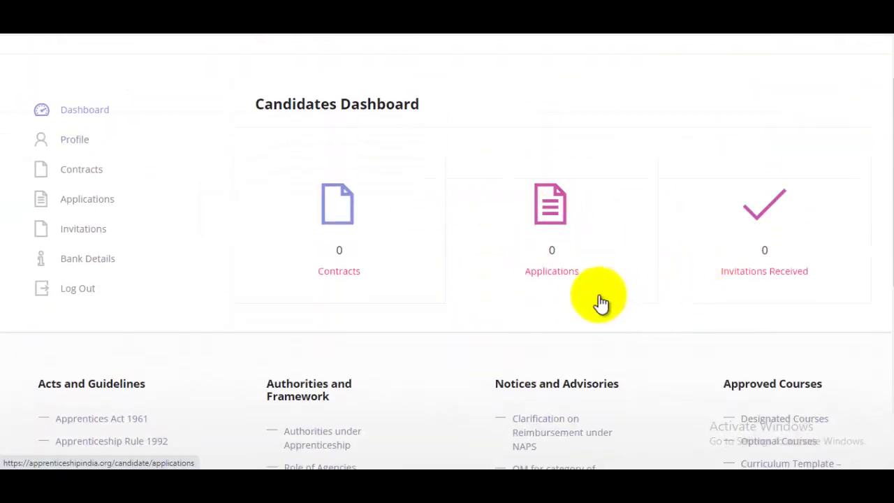
scroll(612, 251, up, 1)
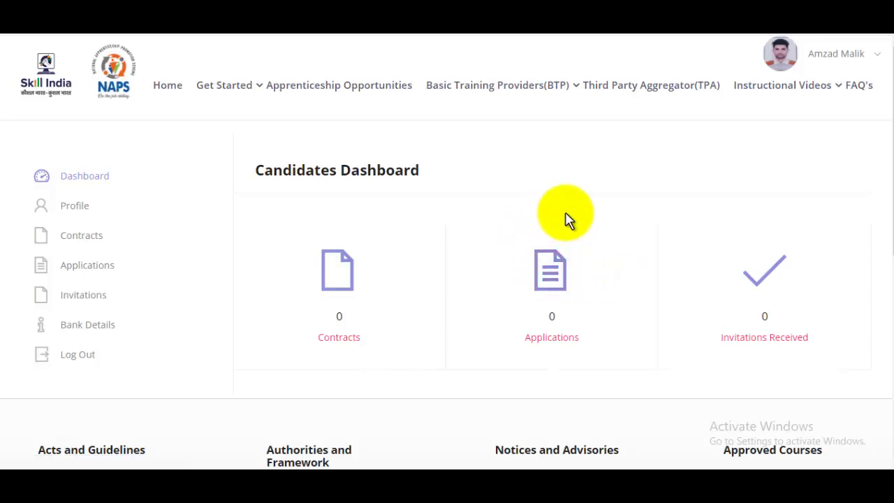
click(347, 94)
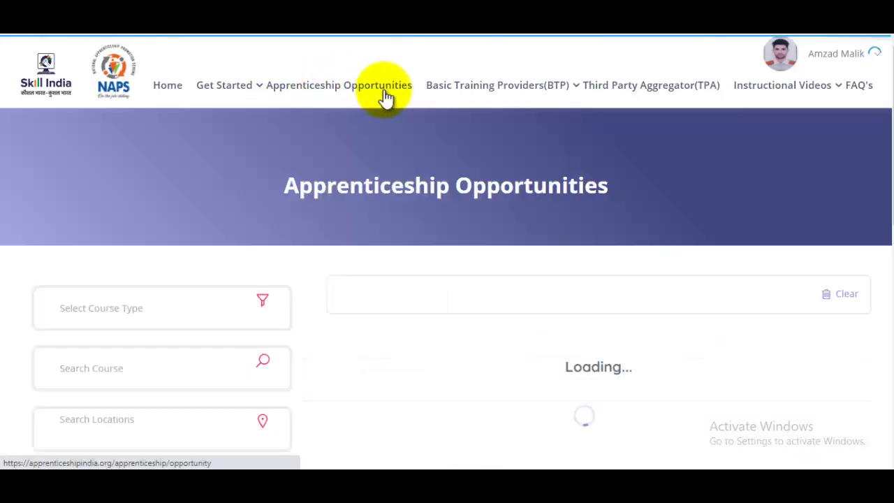
scroll(270, 289, down, 2)
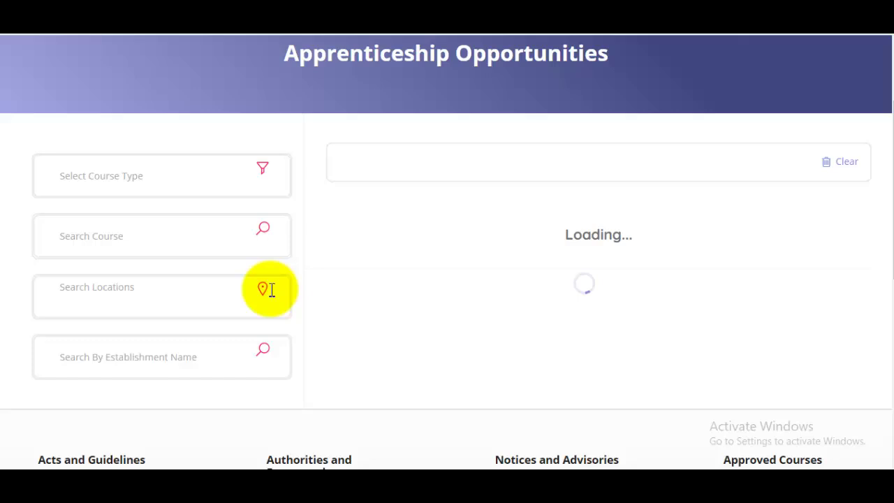
click(139, 366)
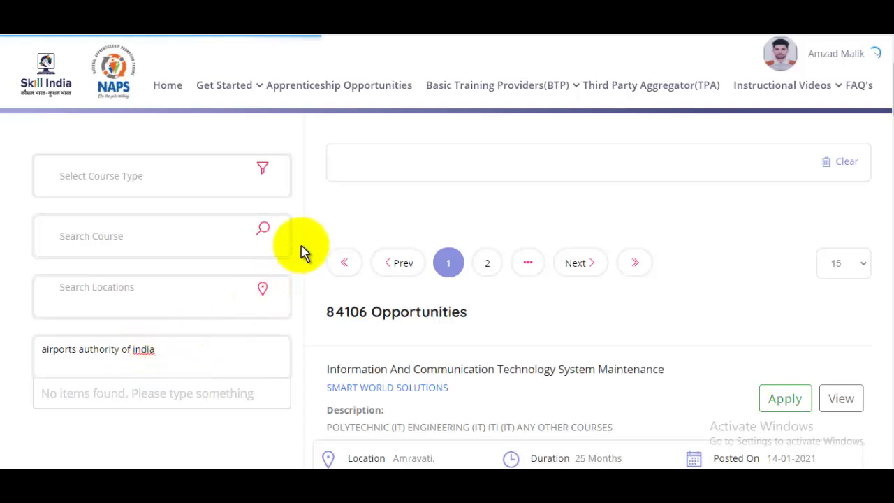
scroll(300, 252, down, 2)
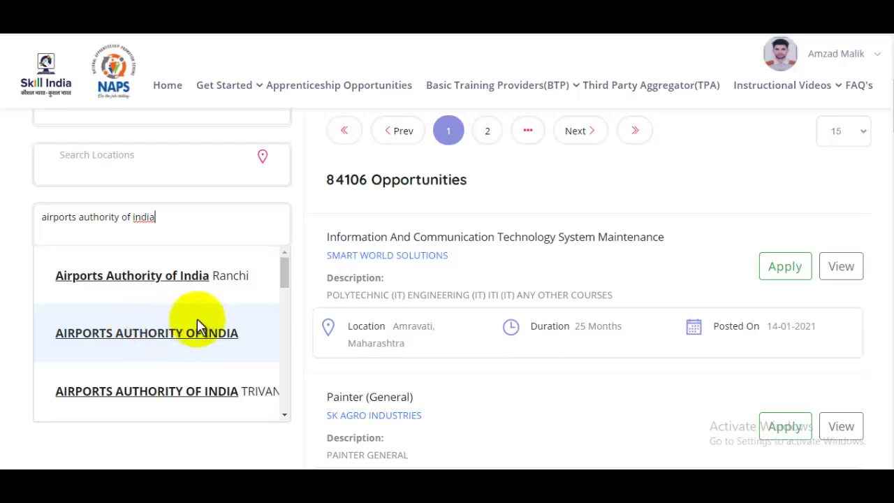
click(197, 327)
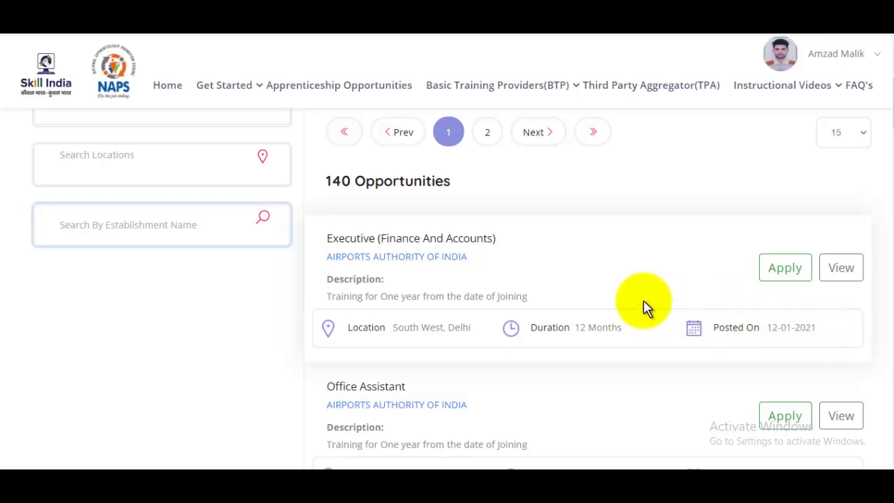
Apply for the Airports Authority of India's Computer Operator And Programming Assistant opportunity in Delhi, choosing Regional Headquarters of AAI as preferred location.
scroll(542, 257, down, 5)
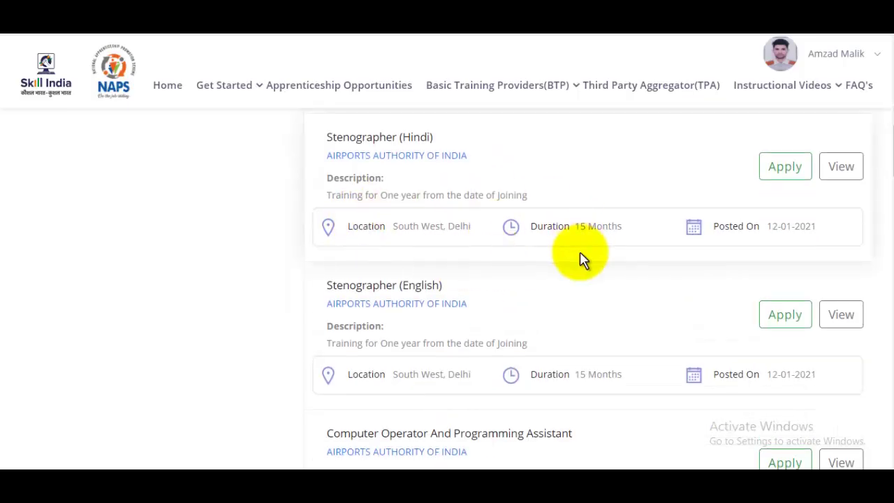
scroll(579, 256, down, 4)
scroll(580, 252, down, 4)
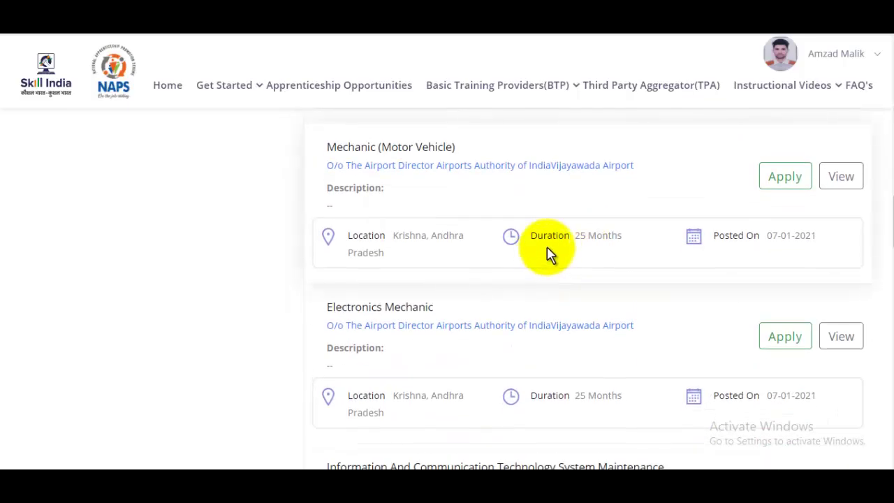
scroll(549, 255, down, 3)
scroll(557, 246, down, 3)
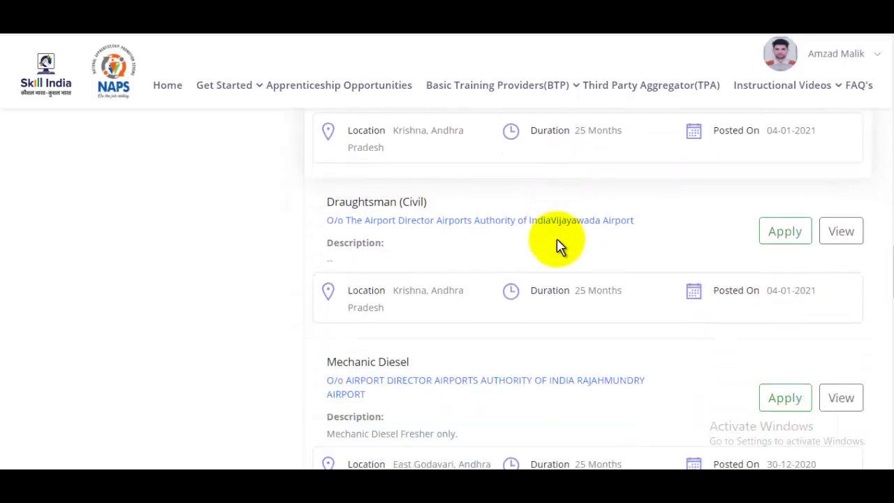
scroll(568, 231, down, 1)
scroll(580, 220, up, 10)
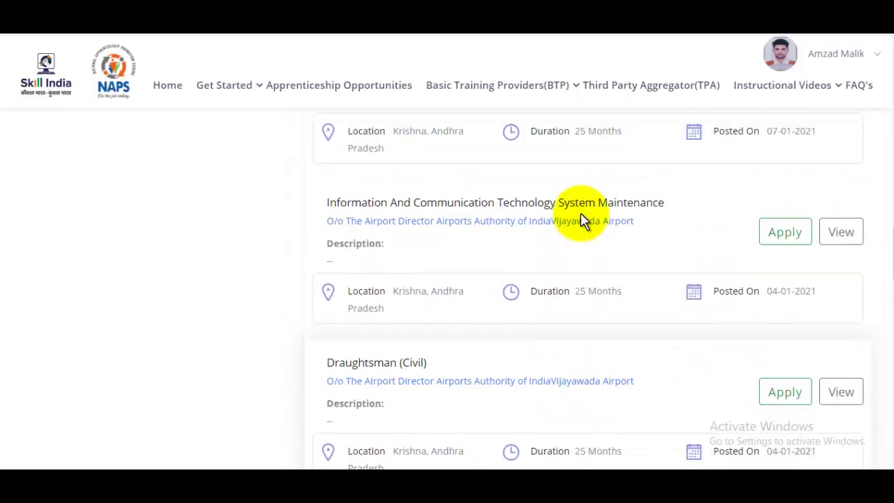
scroll(671, 227, up, 2)
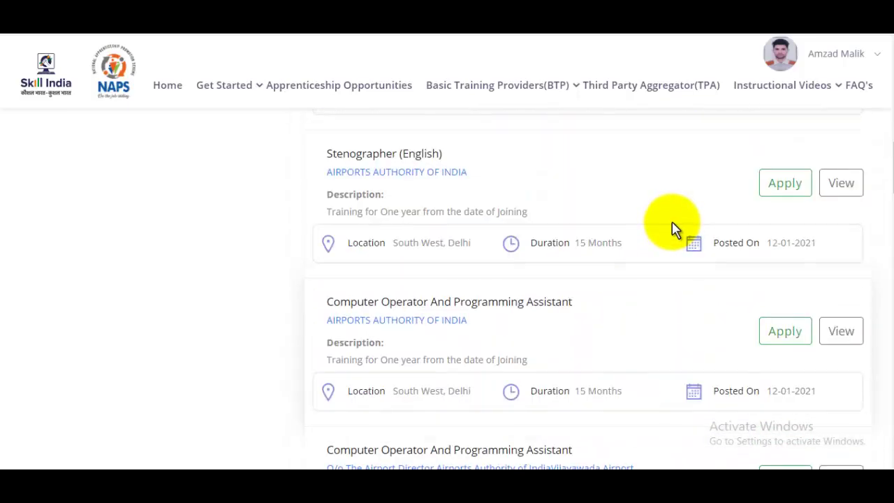
click(778, 341)
click(369, 246)
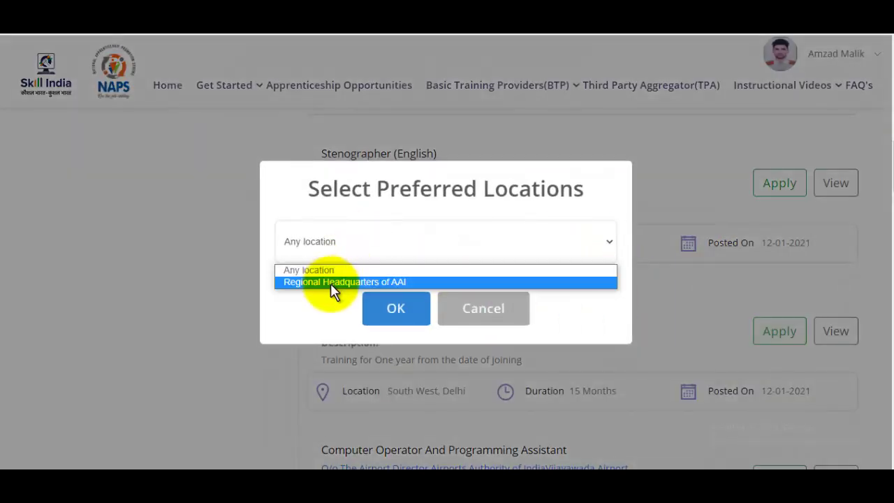
click(330, 281)
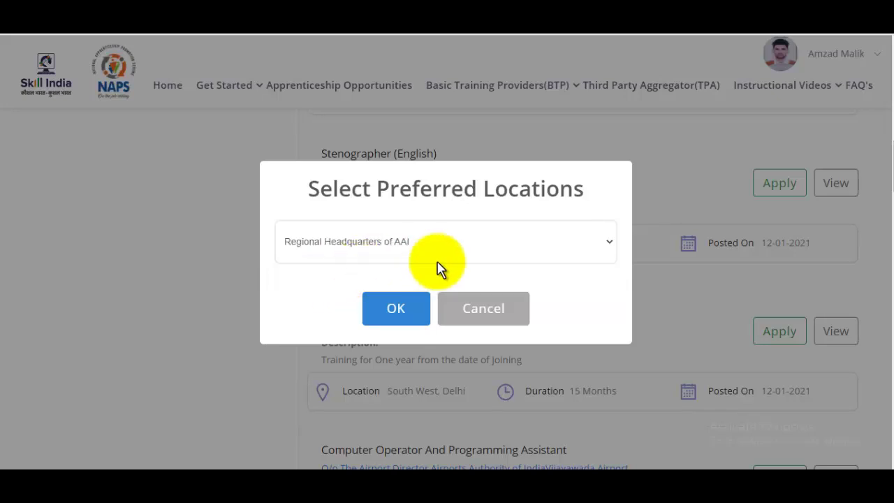
click(428, 320)
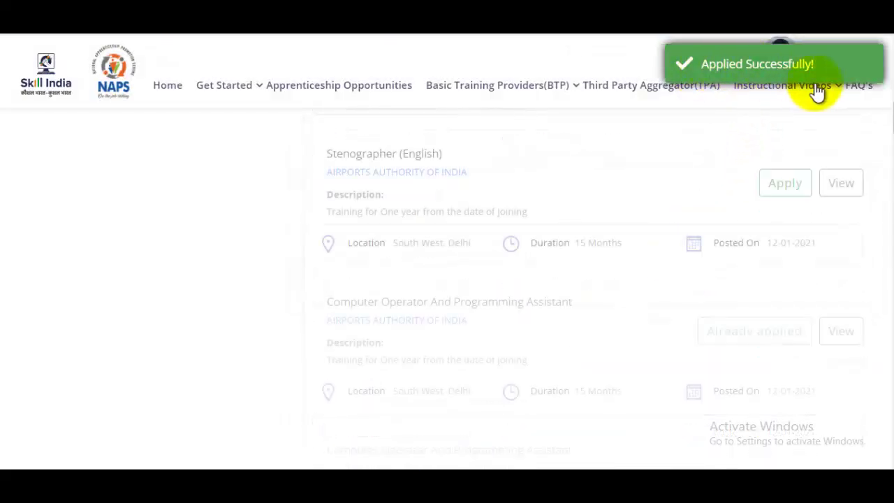
Return to the candidate's dashboard, open the submitted applications and view the details of the Computer Operator and Programming Assistant application.
drag(893, 159, 893, 56)
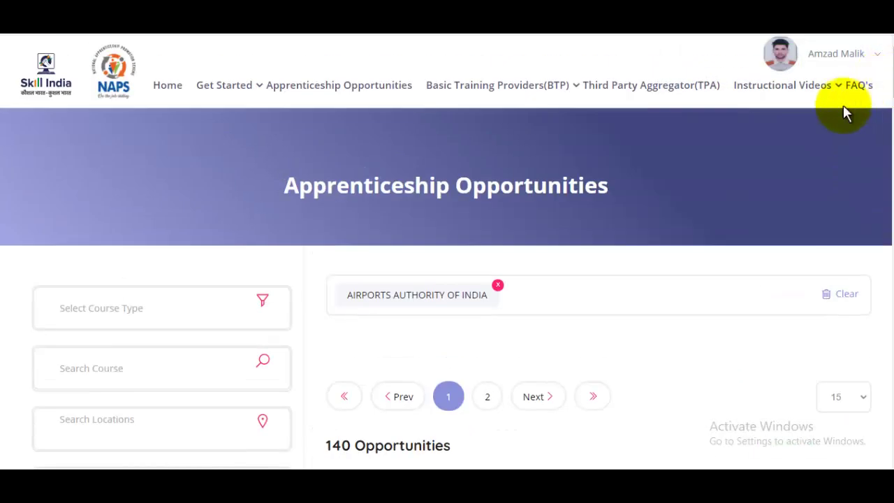
click(865, 64)
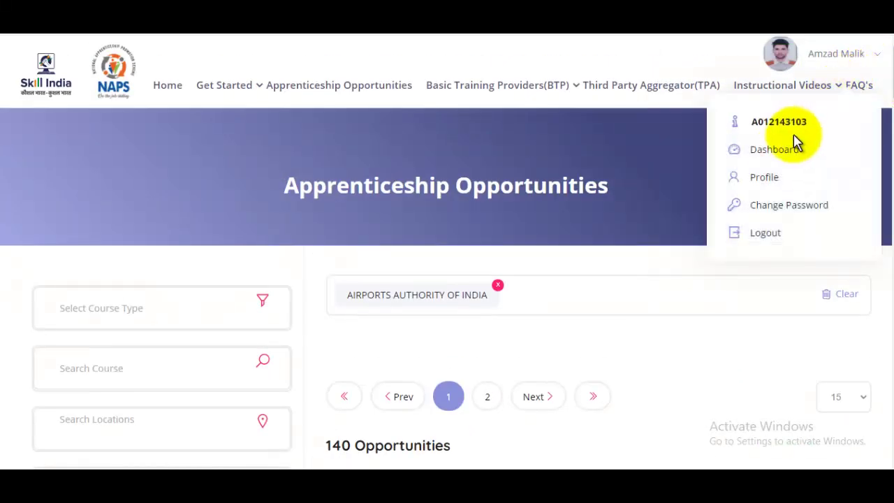
click(780, 151)
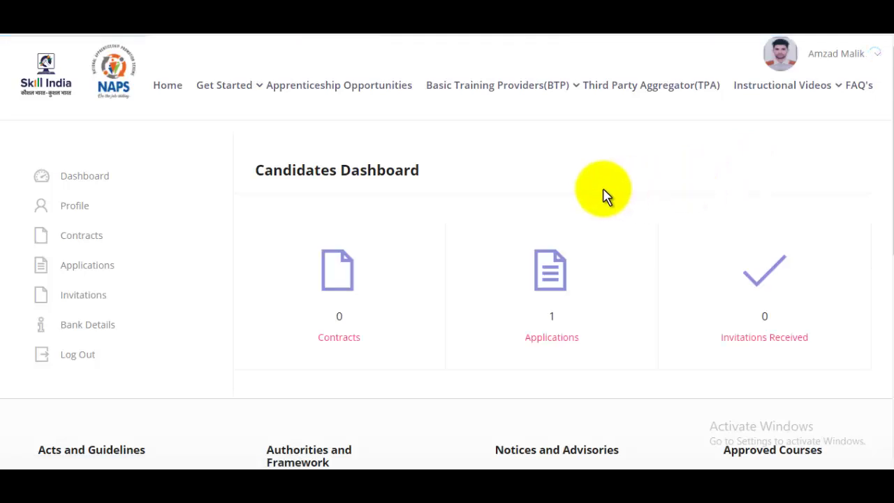
click(567, 349)
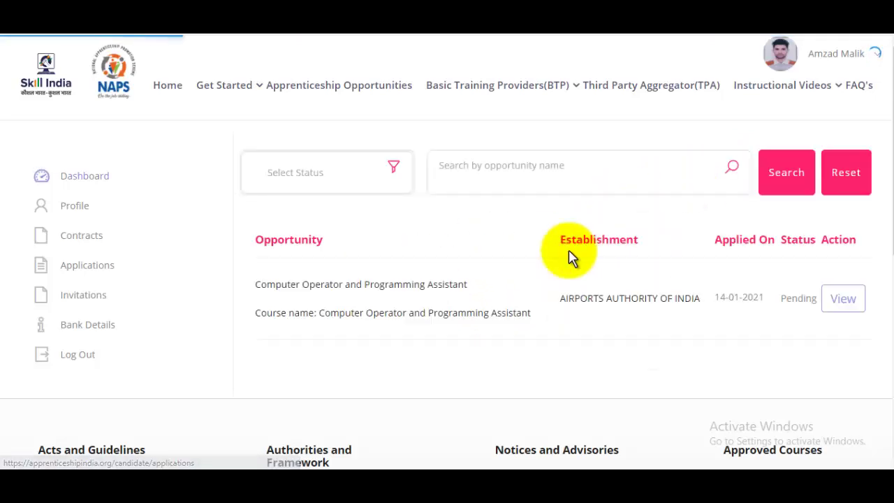
scroll(594, 273, down, 1)
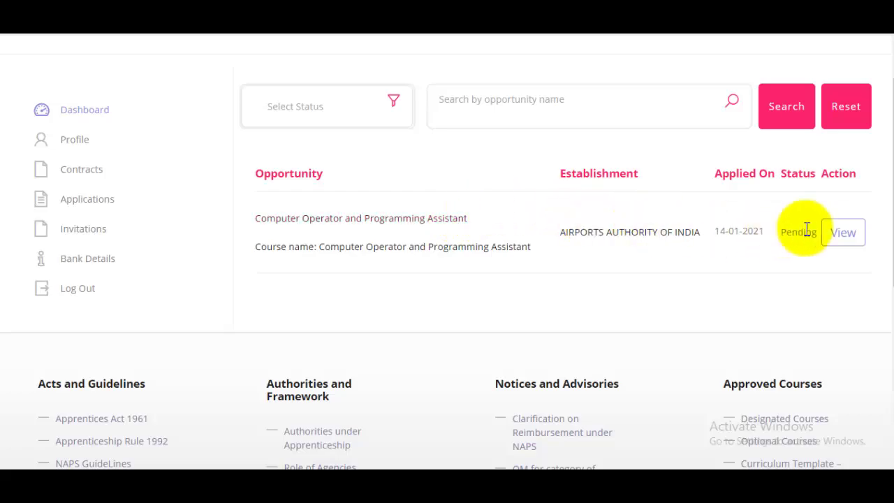
click(848, 239)
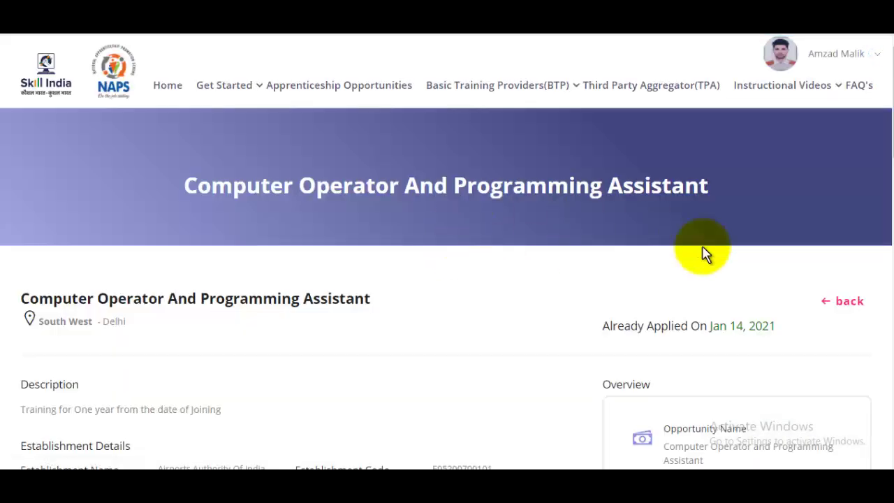
drag(885, 134, 881, 56)
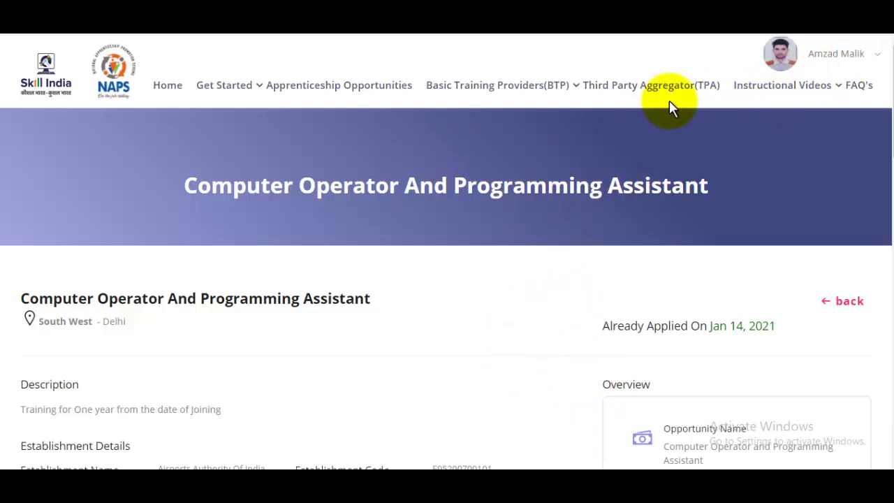
Open the candidate's profile and highlight the registration number in the personal details.
click(879, 64)
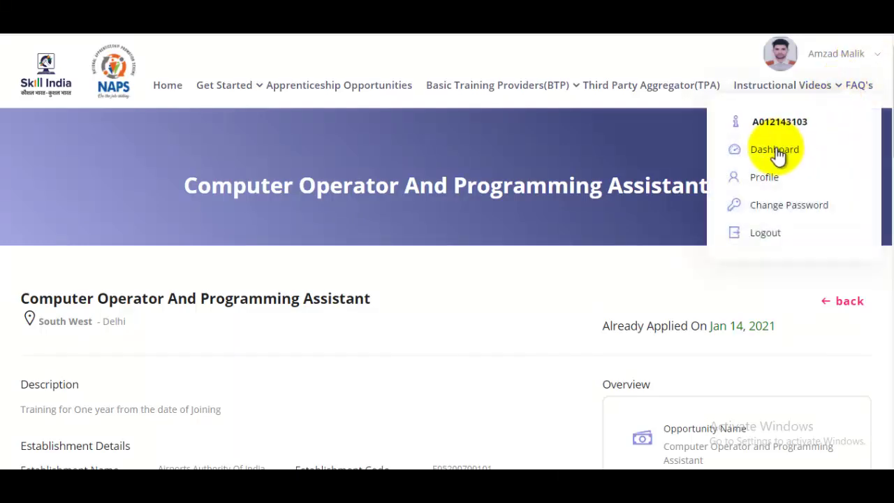
click(769, 178)
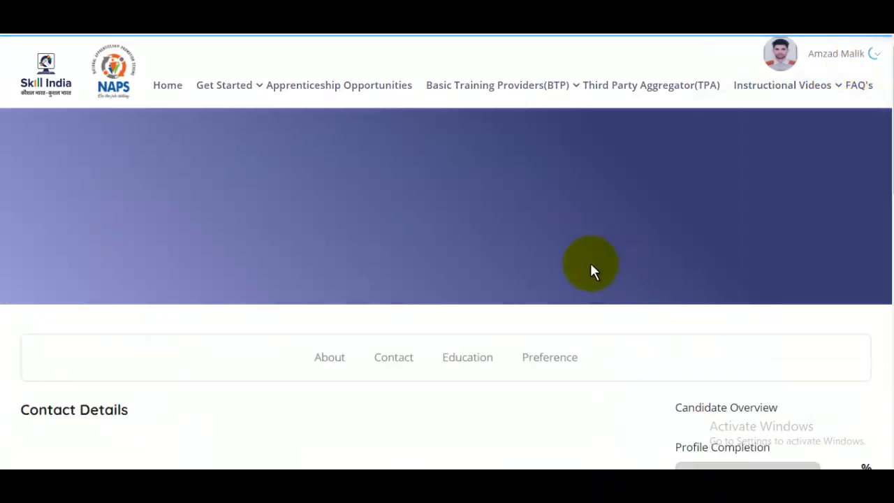
scroll(364, 293, down, 3)
scroll(235, 226, up, 3)
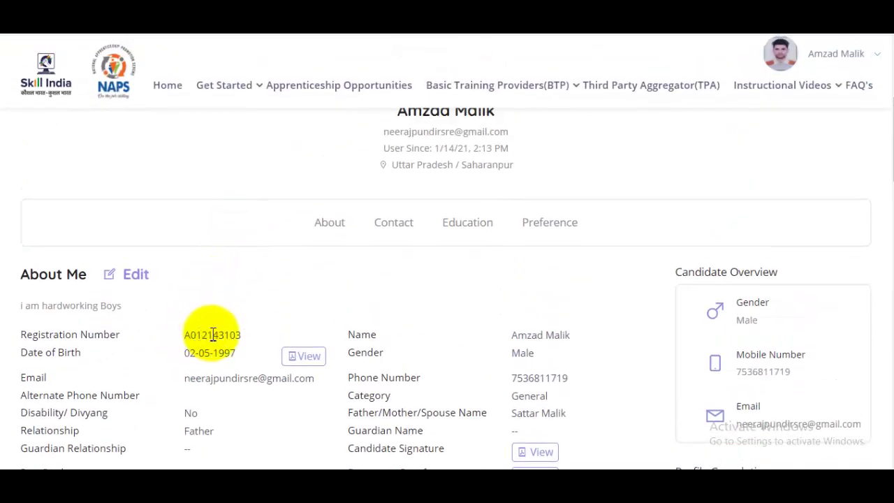
double_click(213, 335)
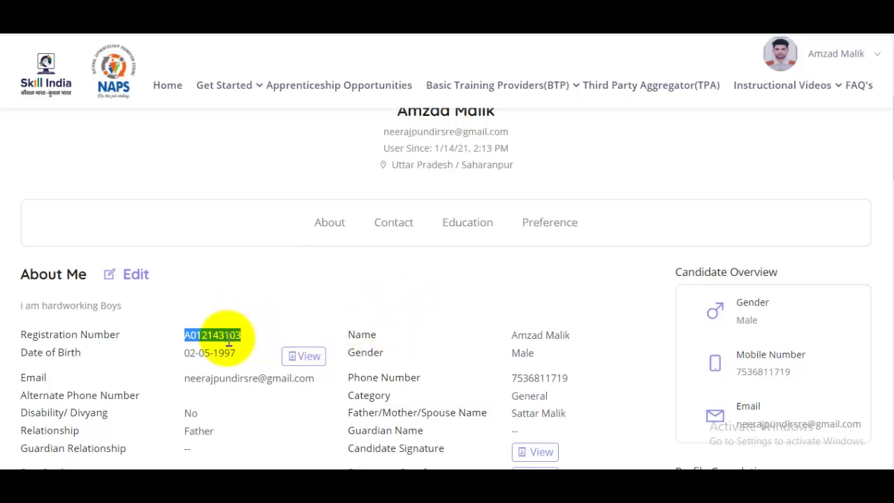
scroll(587, 304, up, 3)
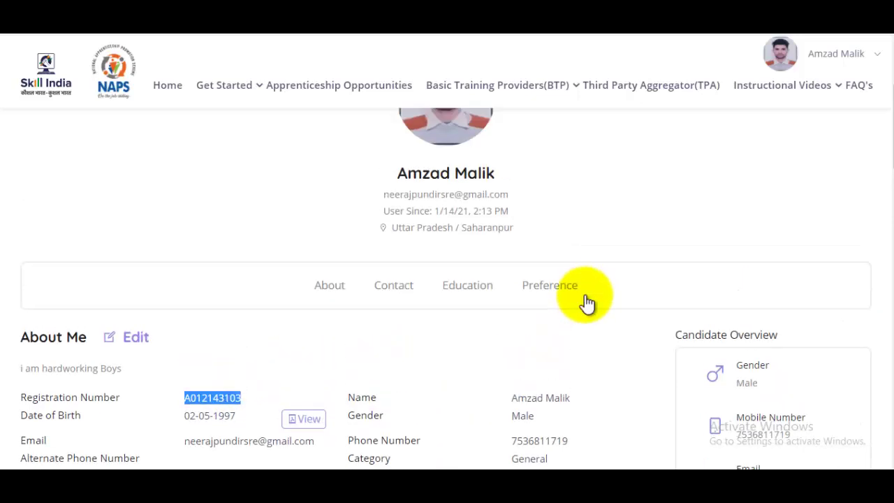
Look through the profile's personal details, completion level, education and Aadhaar verification sections.
scroll(587, 304, down, 6)
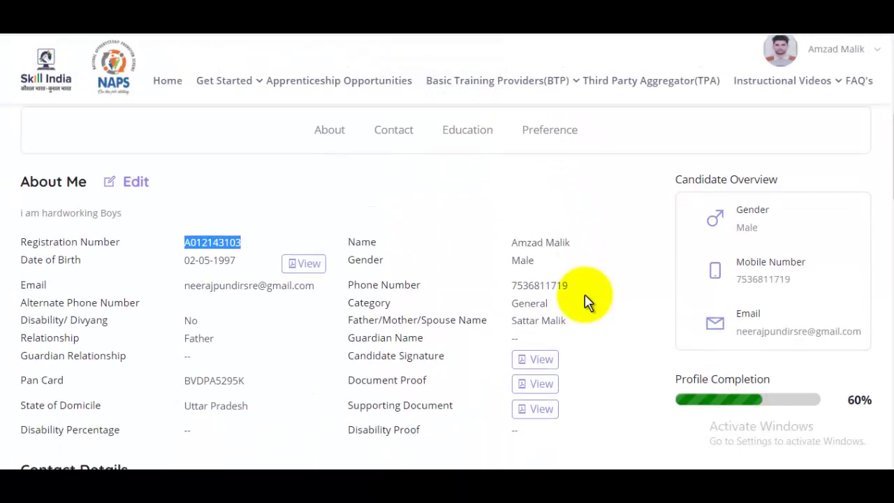
scroll(587, 301, up, 5)
scroll(598, 296, up, 1)
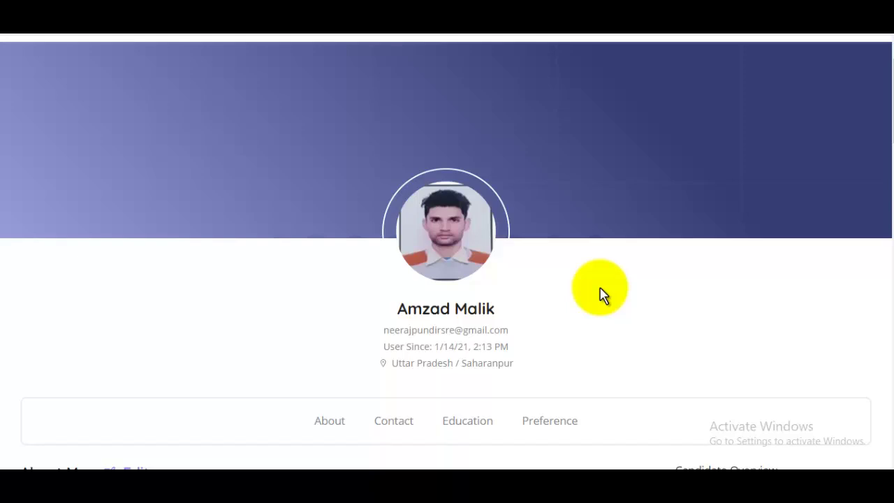
scroll(643, 273, down, 4)
scroll(642, 255, down, 6)
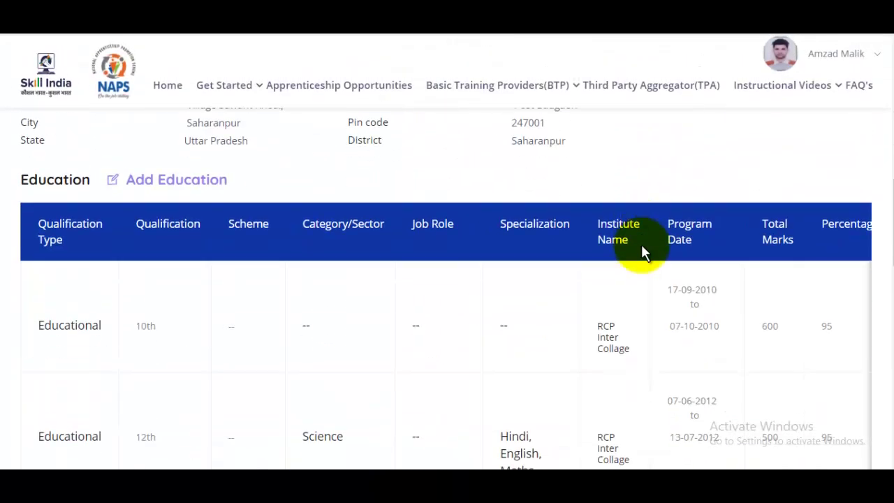
scroll(641, 244, down, 12)
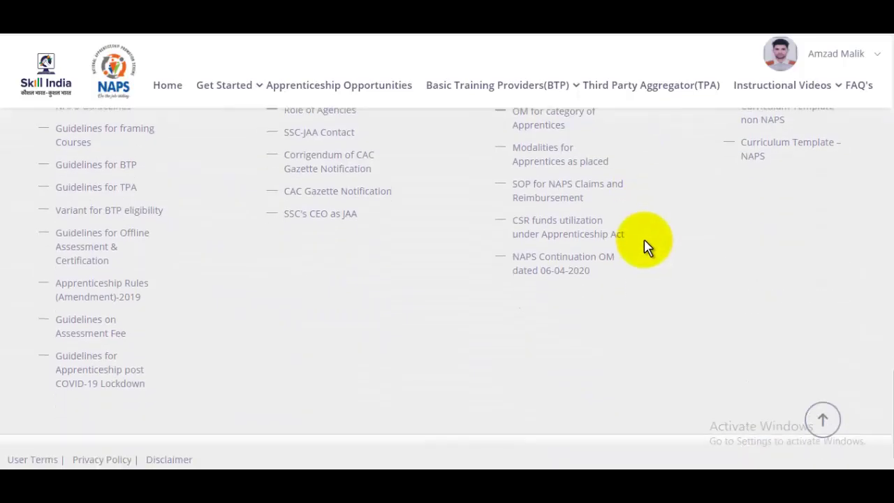
scroll(647, 245, up, 14)
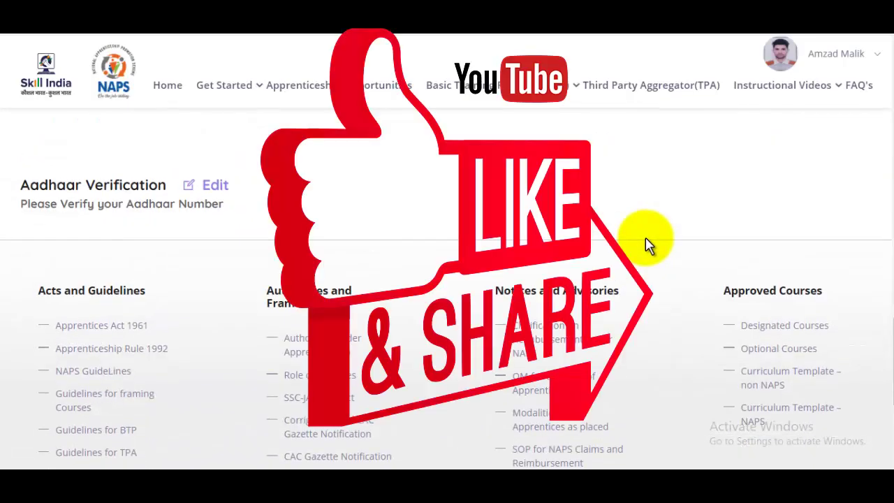
scroll(647, 242, up, 5)
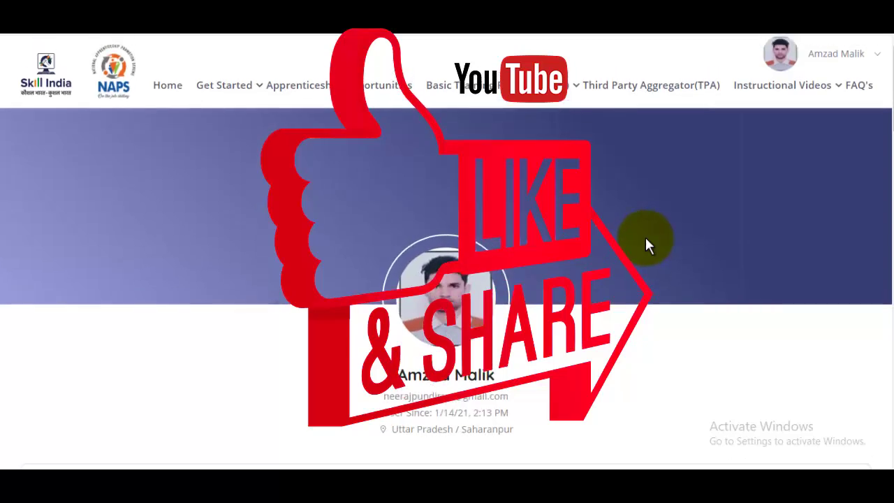